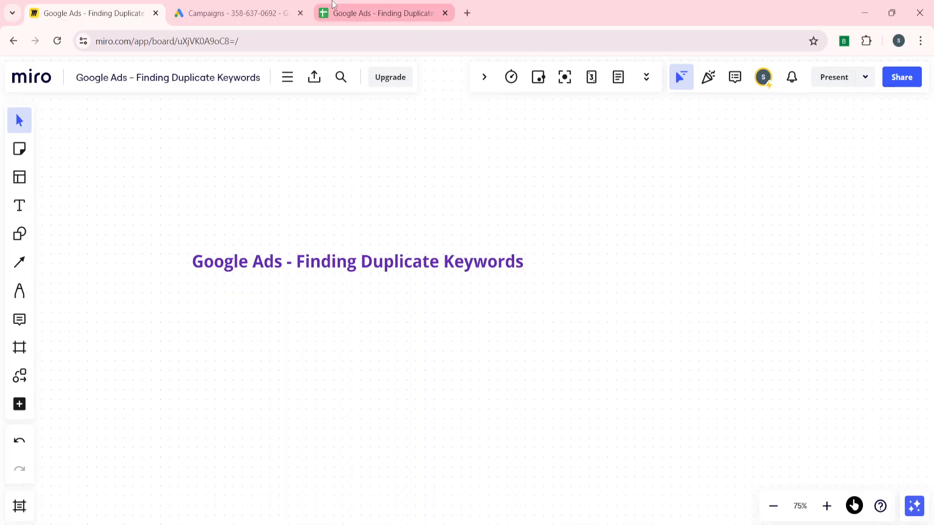
Switch to Google Ads and view the search keywords of the Google Ads ad group in the Brand-Core-EG-PMV-Traffic campaign
click(233, 13)
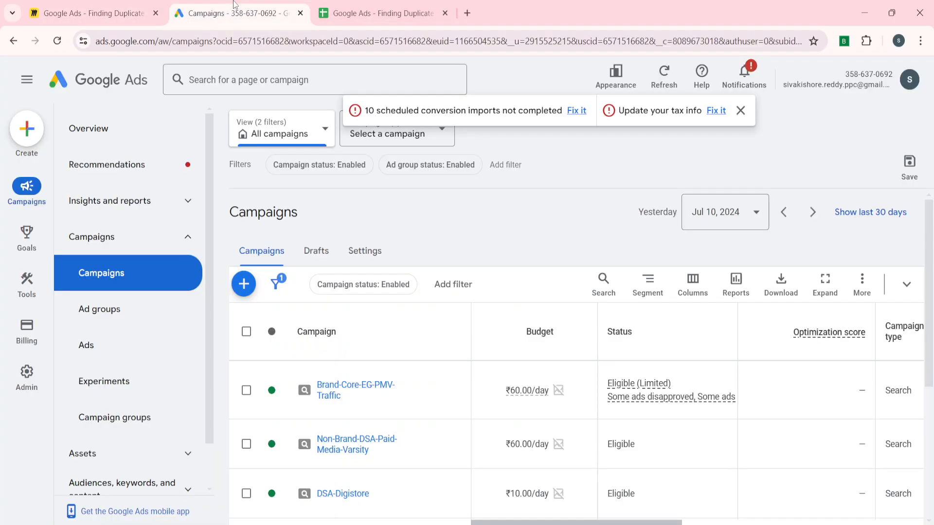
click(323, 386)
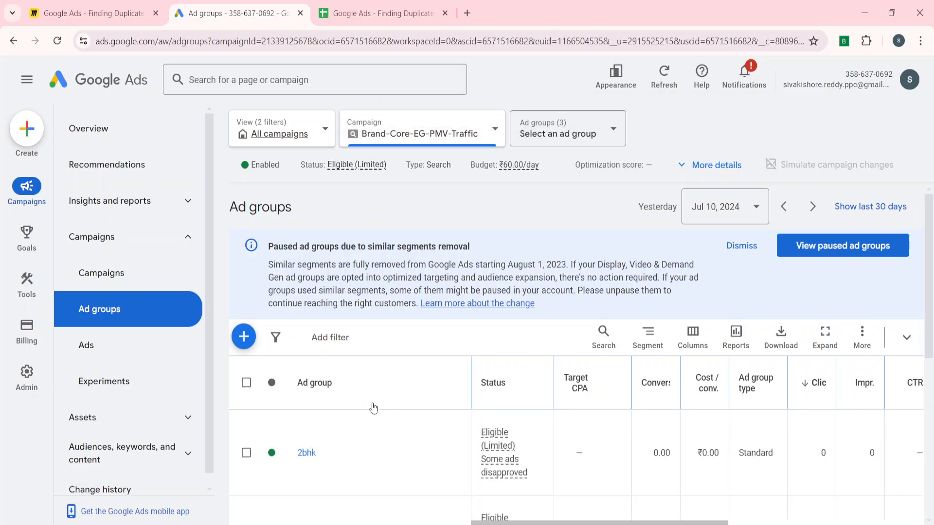
scroll(372, 405, down, 5)
scroll(337, 349, up, 2)
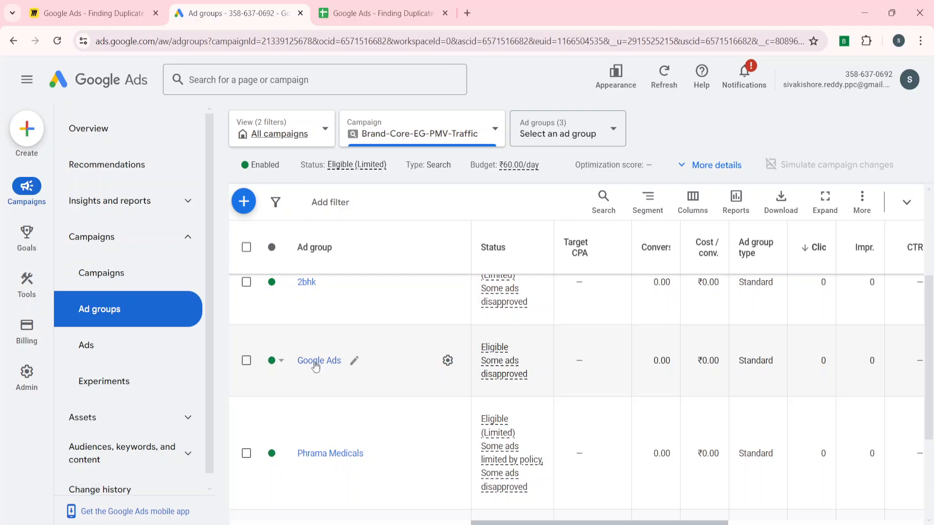
scroll(310, 421, down, 1)
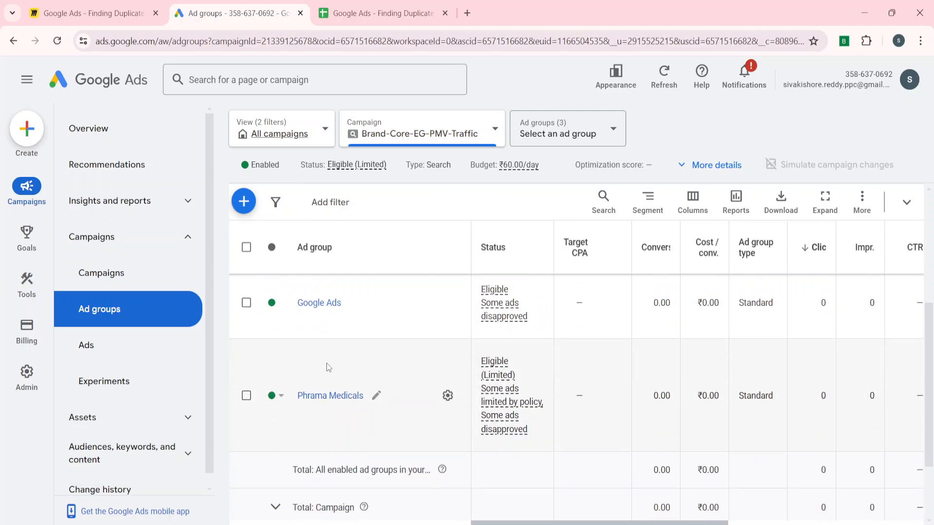
scroll(325, 412, up, 1)
scroll(325, 413, up, 1)
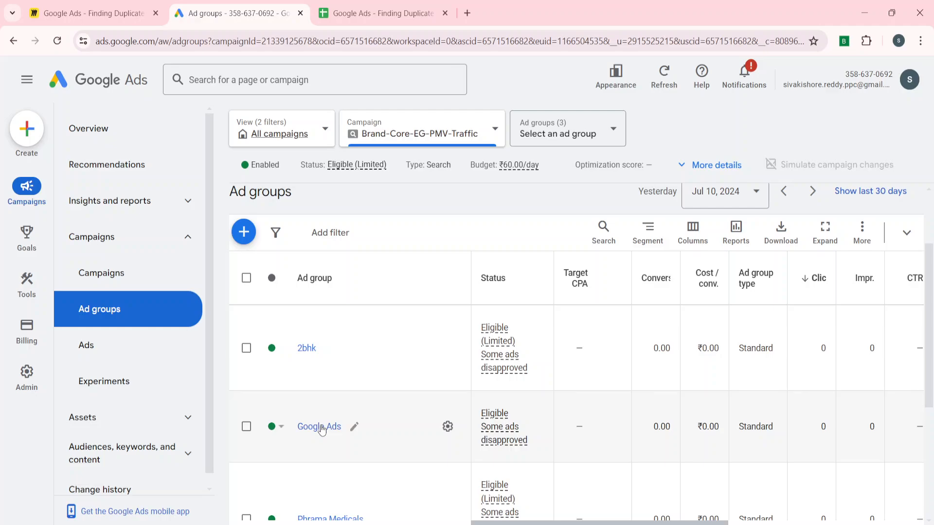
click(322, 429)
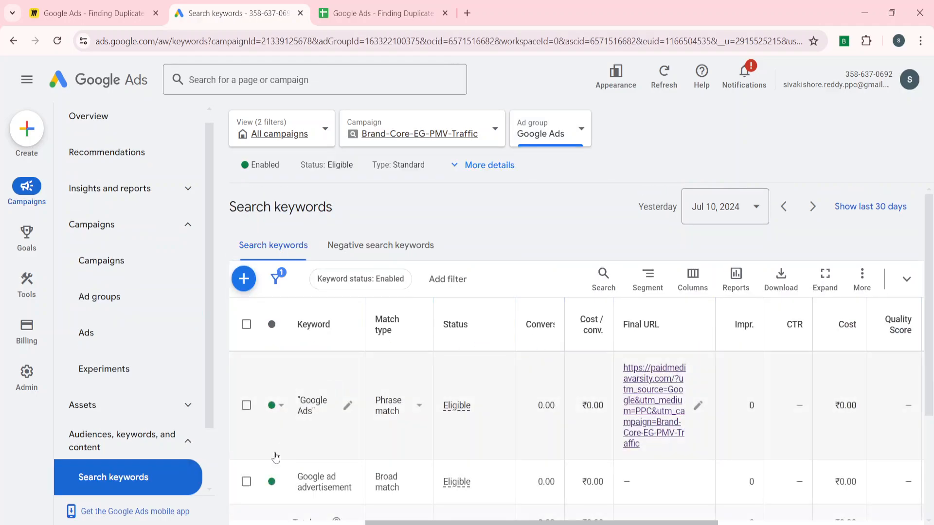
scroll(274, 455, down, 2)
scroll(275, 457, up, 1)
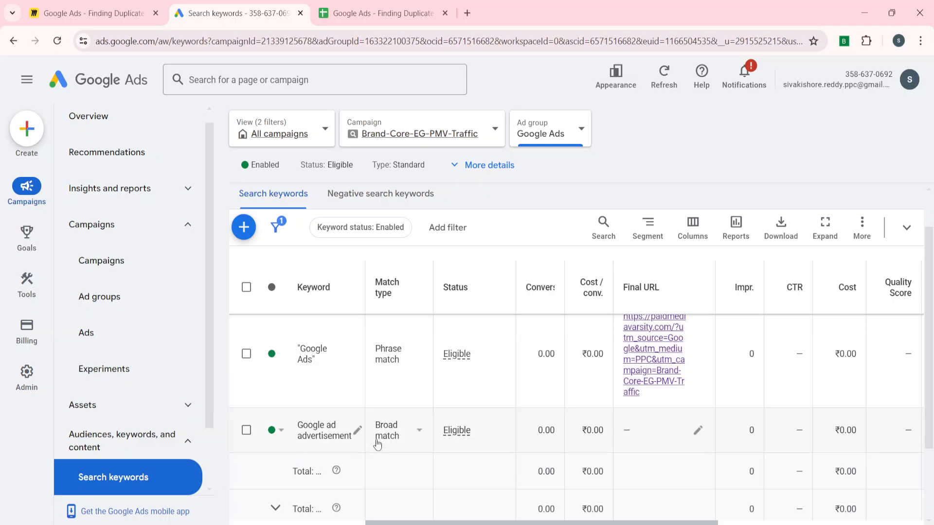
Change the ad group from Google Ads to 2bhk and open its search keywords
click(100, 297)
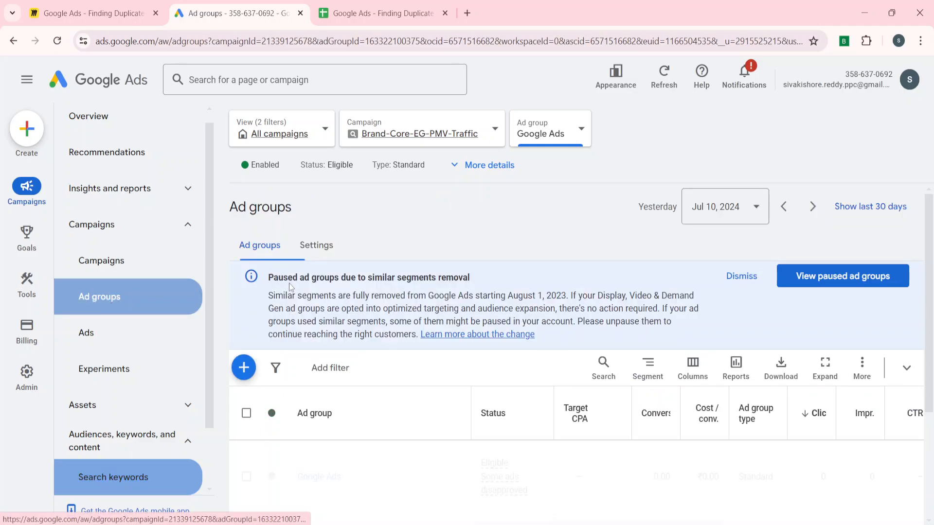
scroll(335, 413, down, 1)
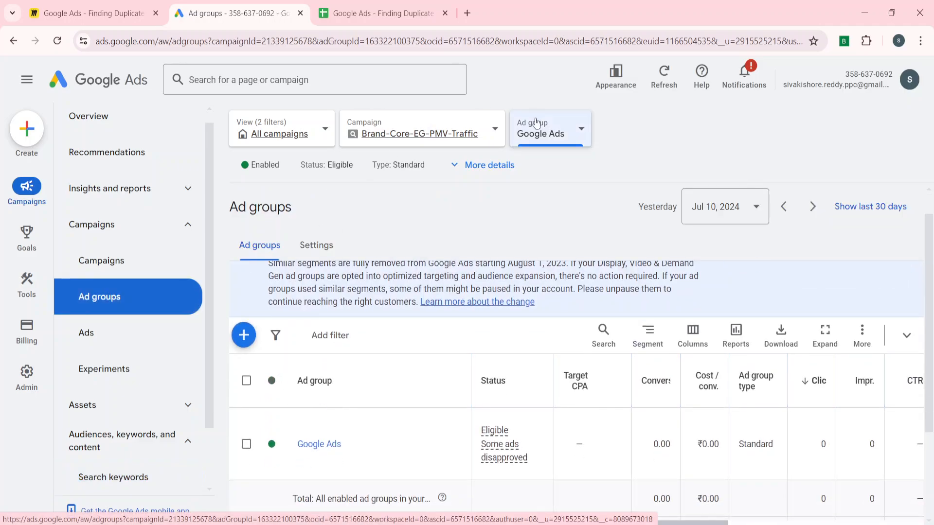
click(549, 144)
click(562, 265)
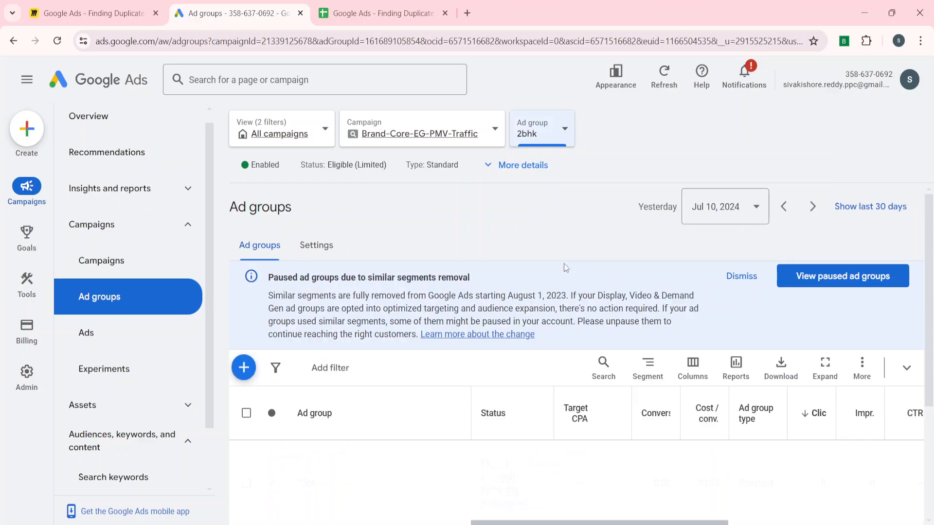
click(306, 371)
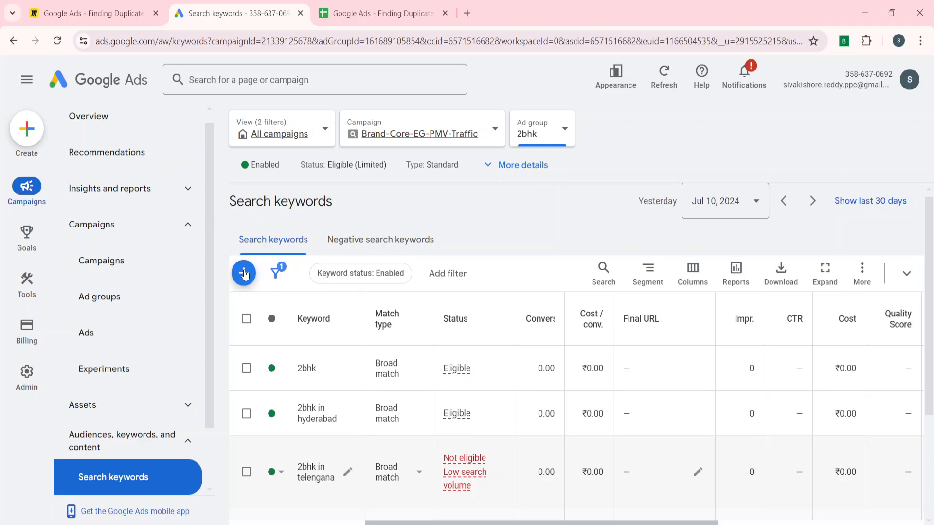
Add the keyword Google Ads to the 2bhk ad group, save it, and review the keyword list
click(243, 274)
click(286, 375)
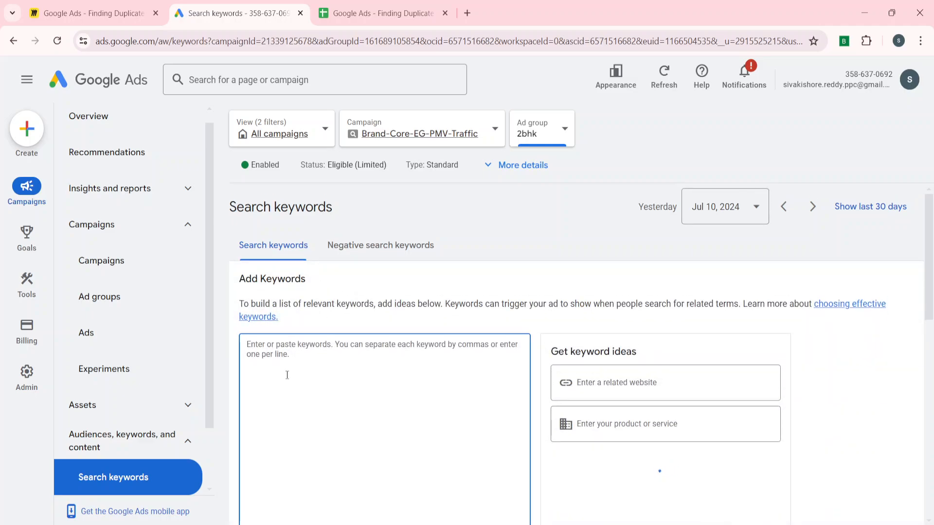
text(Google Ads)
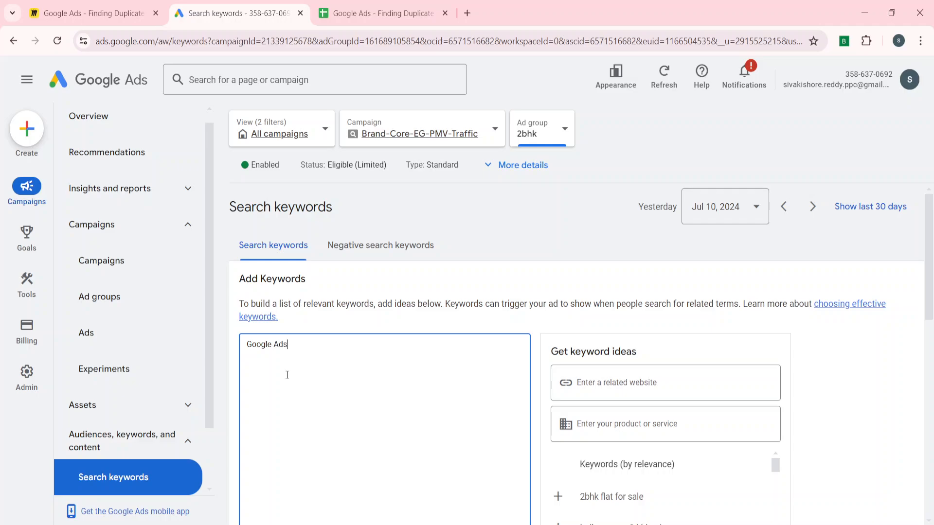
scroll(286, 375, down, 4)
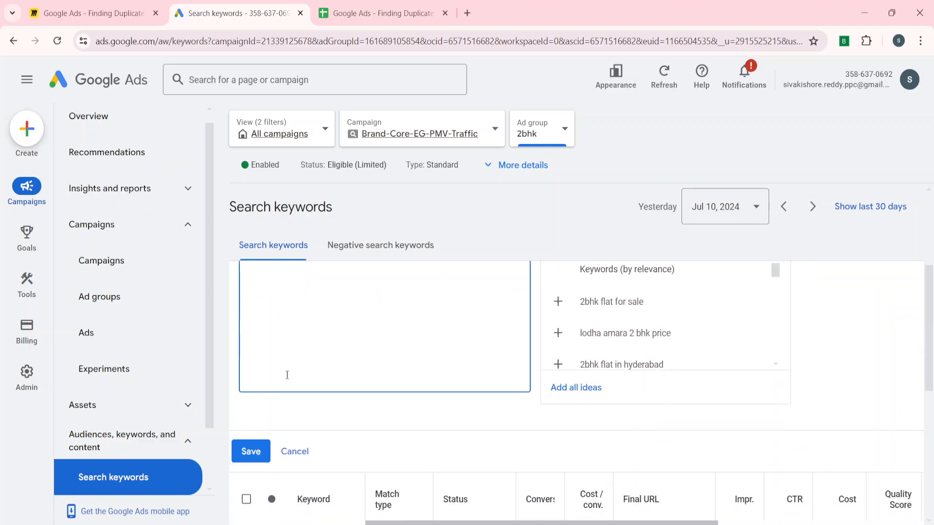
click(247, 450)
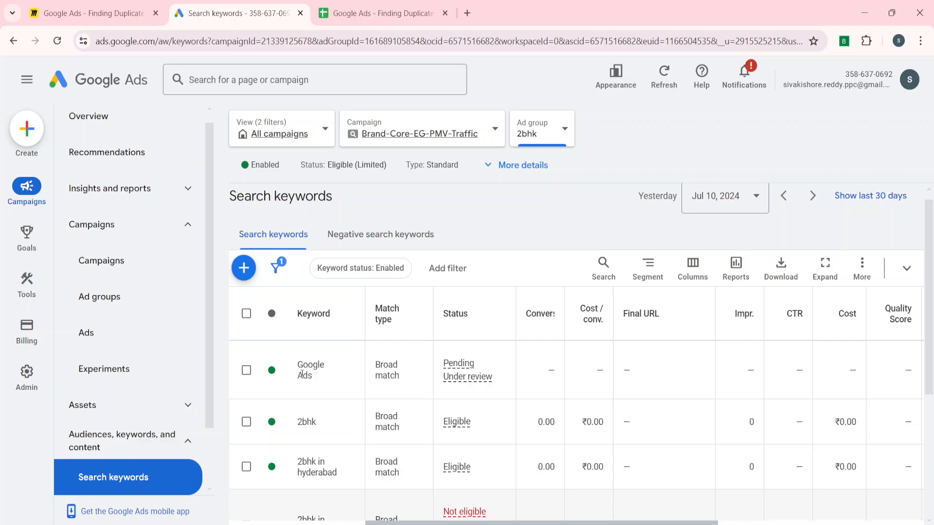
scroll(302, 375, down, 1)
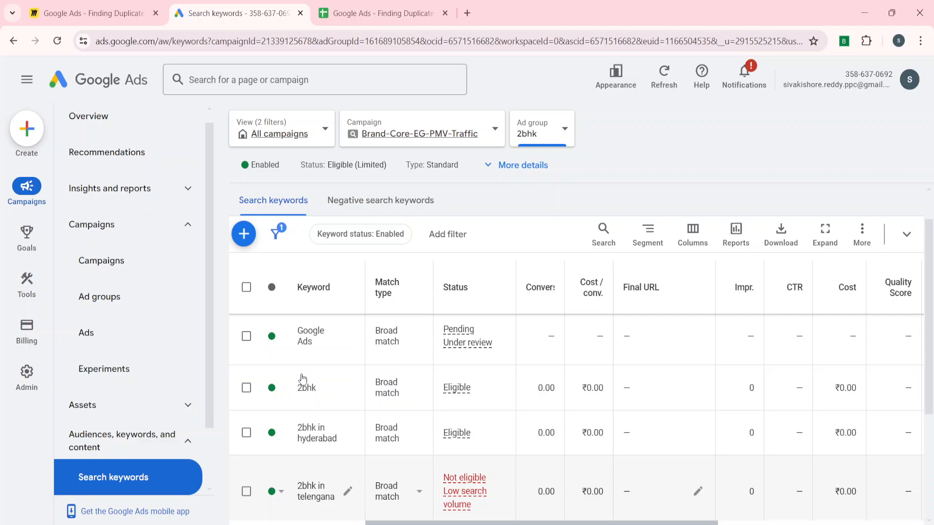
scroll(303, 379, down, 1)
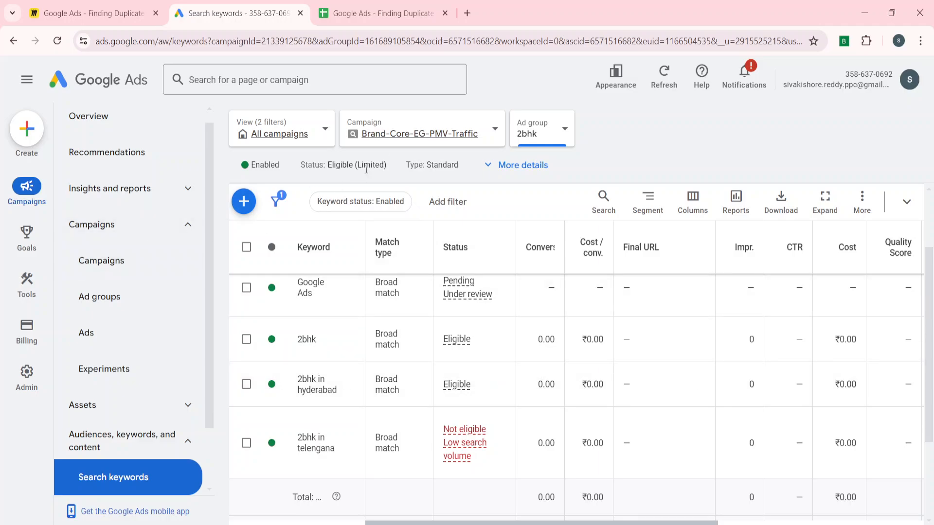
scroll(292, 303, up, 1)
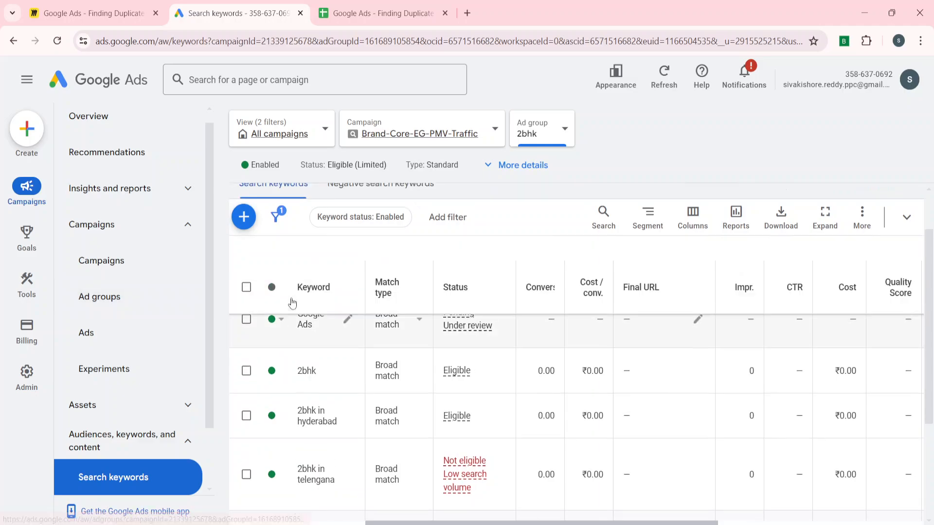
scroll(292, 303, up, 2)
Switch to the Google Sheets file for finding duplicate keywords and enter Google Ads in both E6 and E7
click(379, 13)
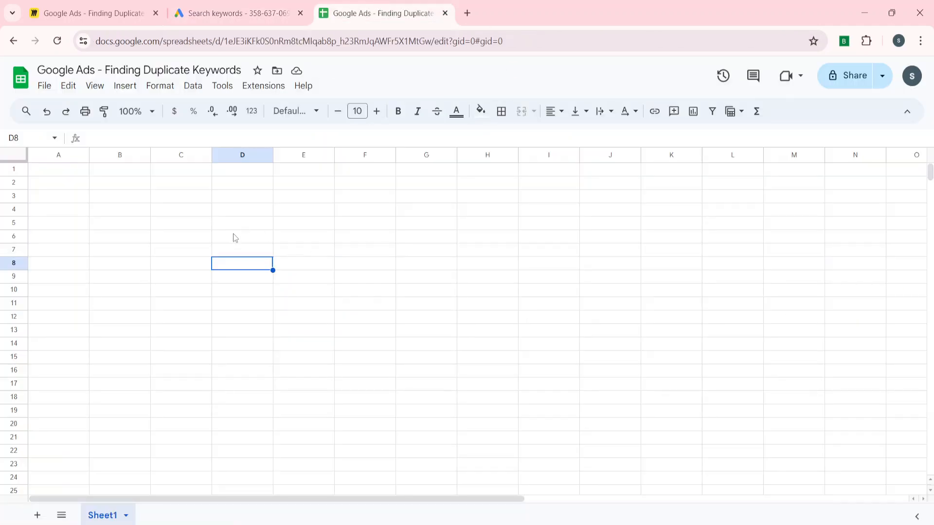
click(288, 238)
text(GA)
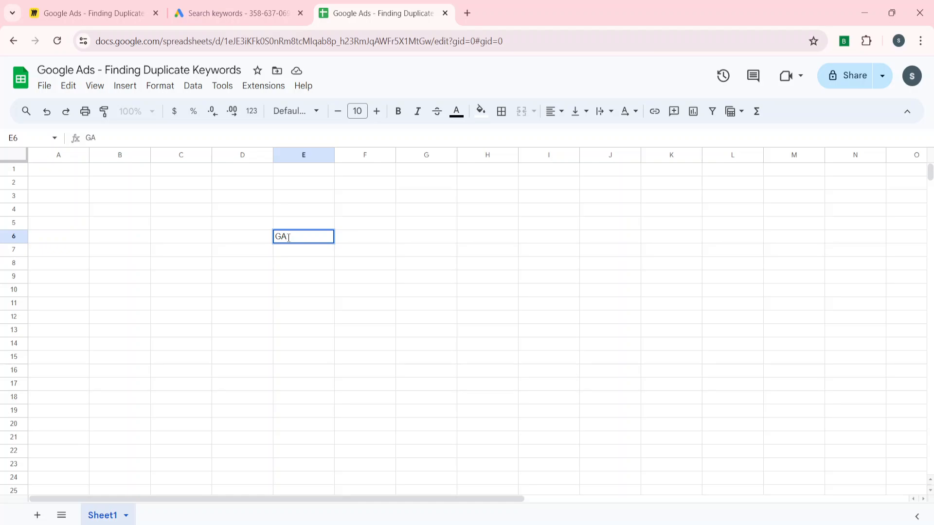
key(BackSpace)
text(oogle Ads)
key(Return)
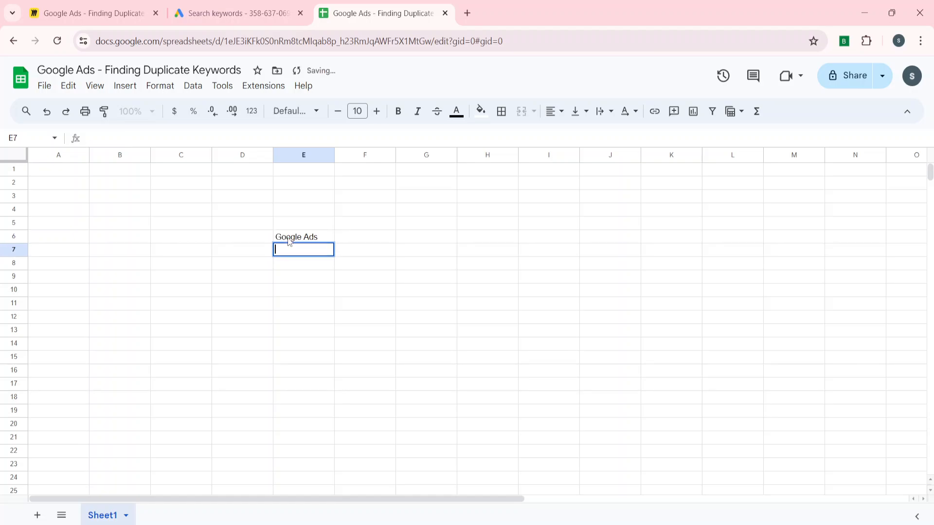
text(Google )
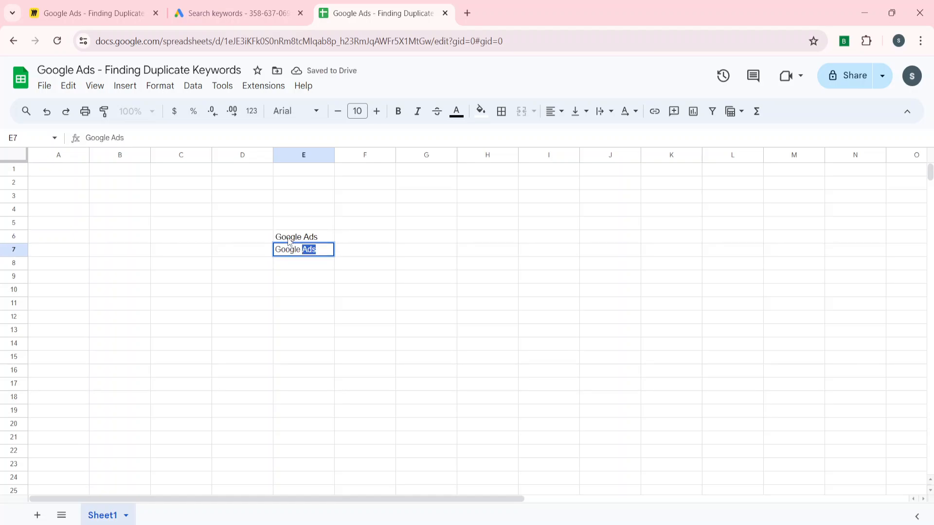
text(Ads)
key(Return)
key(Up)
key(Up)
key(Down)
key(Down)
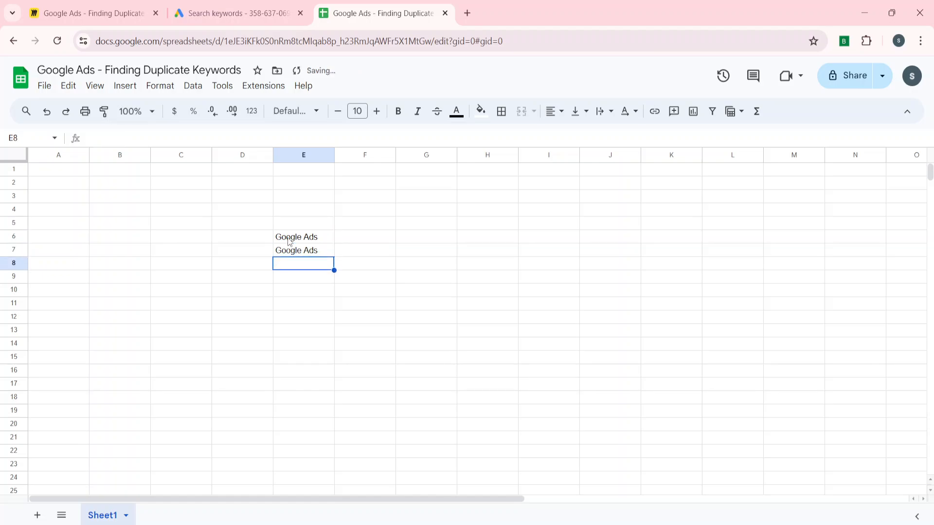
Enter Microsoft, Bing and Yahoo in cells E8 to E10
text(Microsfot)
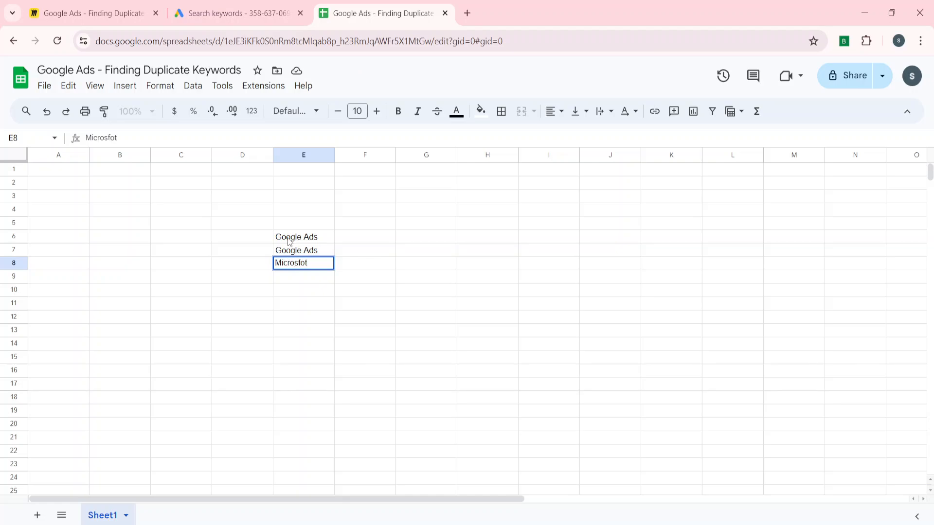
key(BackSpace)
key(BackSpace)
key(BackSpace)
text(oft)
key(Return)
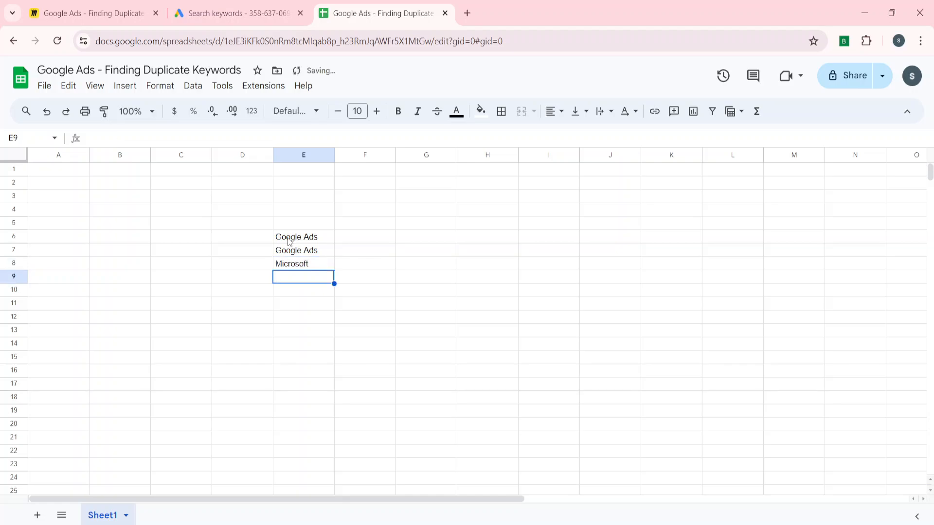
text(Bing)
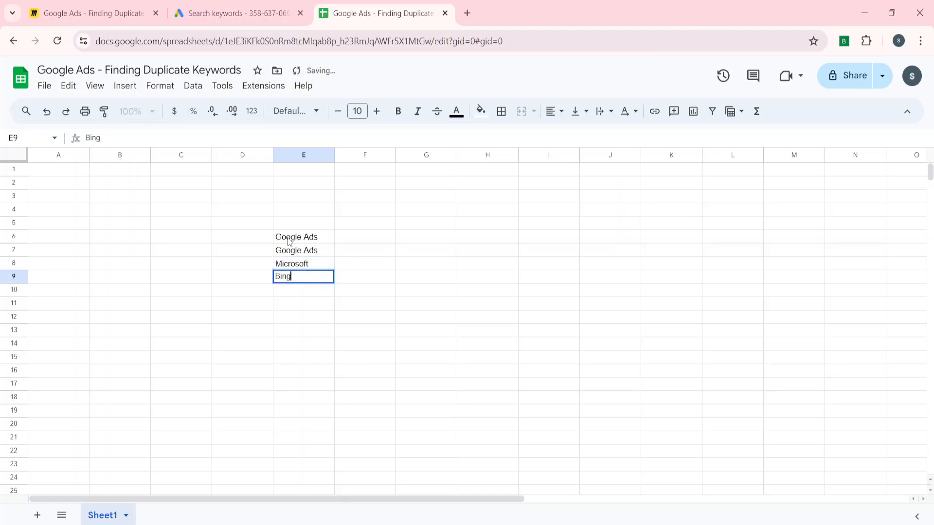
key(Return)
text(Yah)
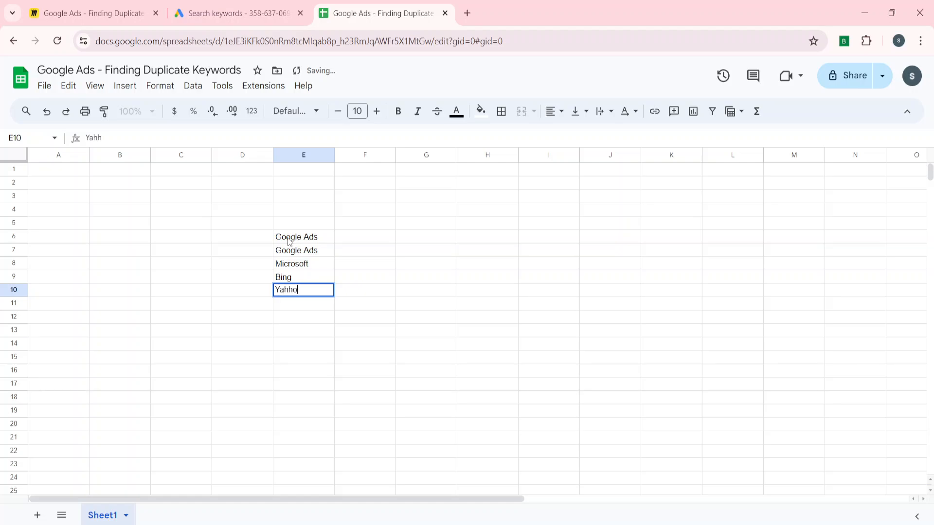
text(oo)
key(Return)
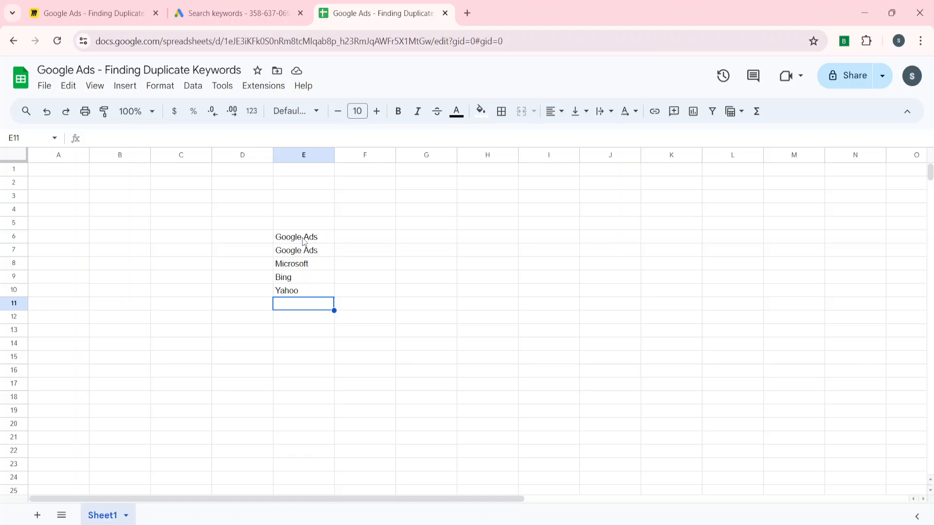
Create a conditional formatting rule for column E with the condition Custom formula is
click(298, 153)
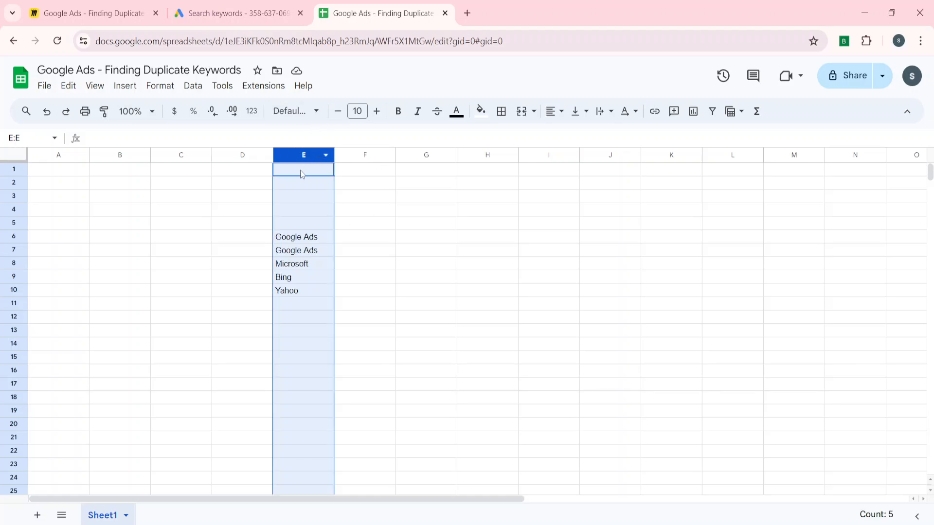
click(160, 86)
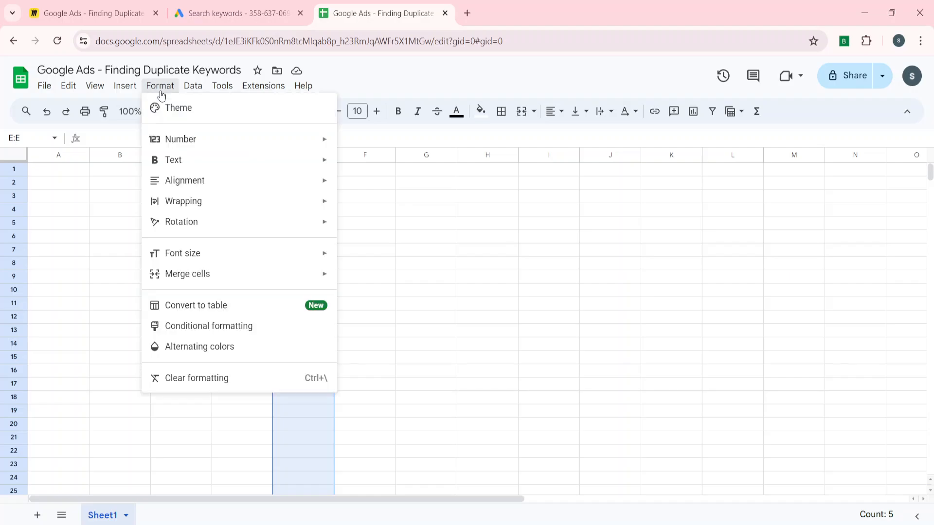
click(179, 332)
click(822, 286)
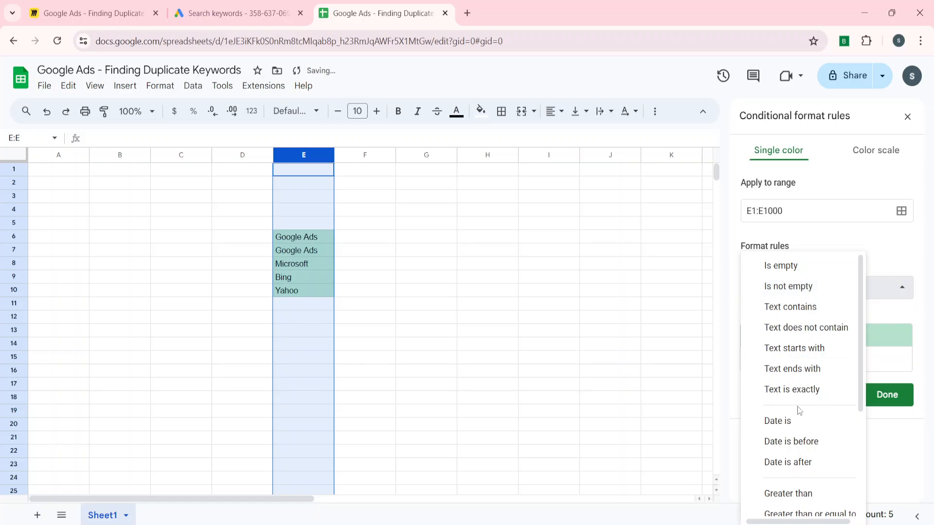
scroll(798, 410, down, 3)
click(796, 502)
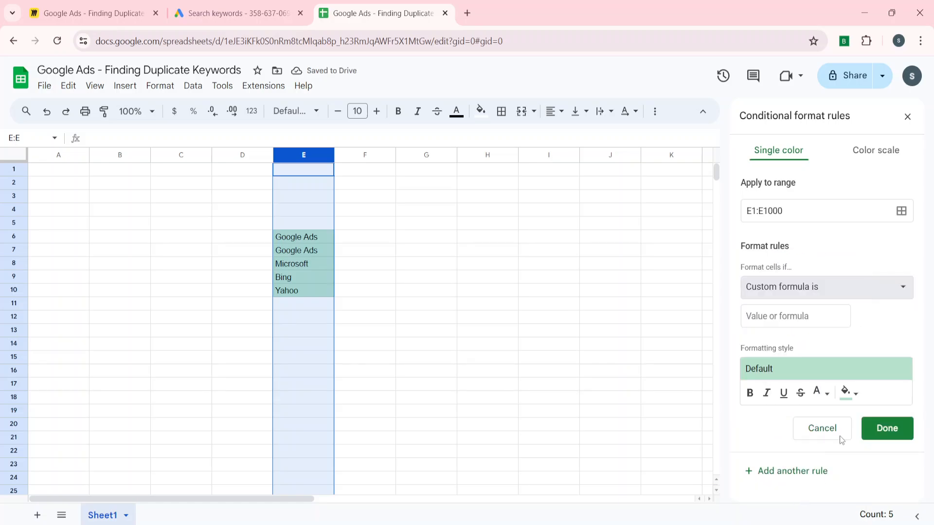
Set the rule's custom formula to =COUNTIF(A:A,A1)>1
click(767, 323)
text(=)
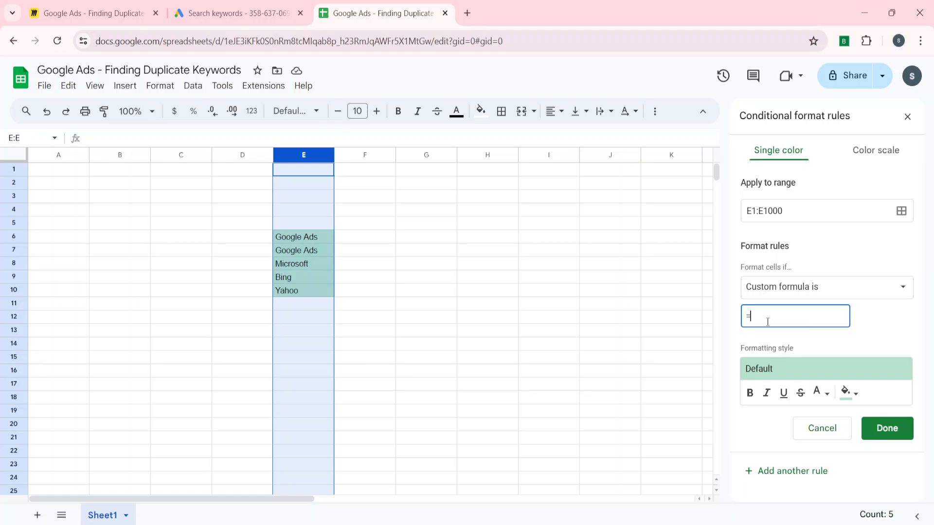
text(COUNTIF)
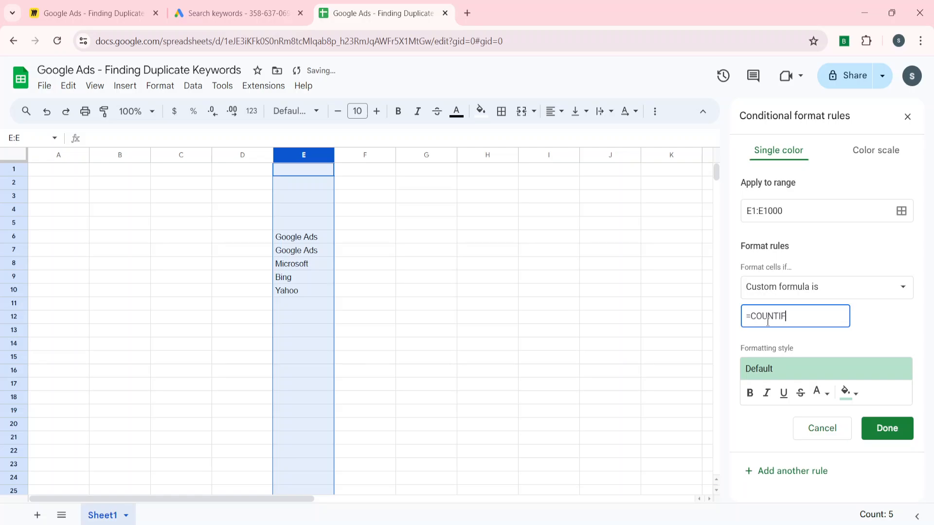
text((a)
key(BackSpace)
text(A:A,A1)>1)
Set the rule's fill colour to the standard orange and save the conditional formatting rule
click(854, 394)
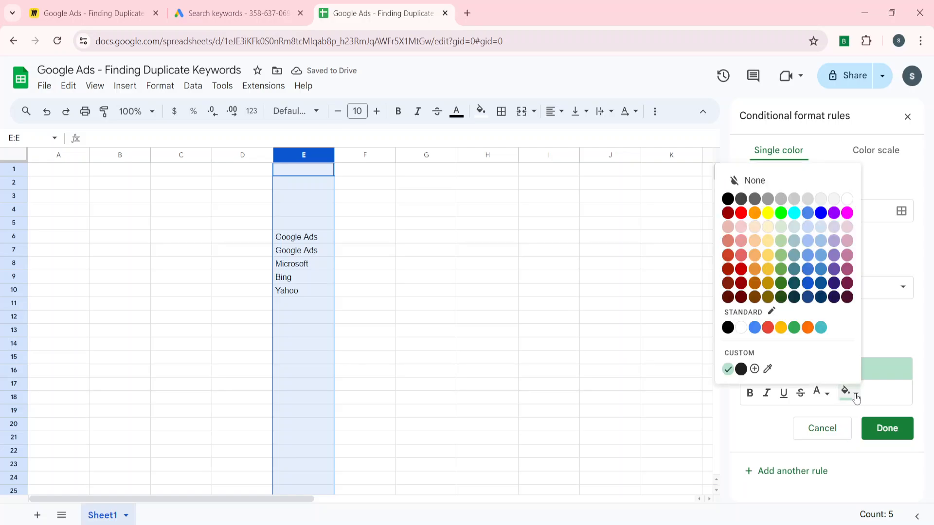
click(808, 328)
click(887, 430)
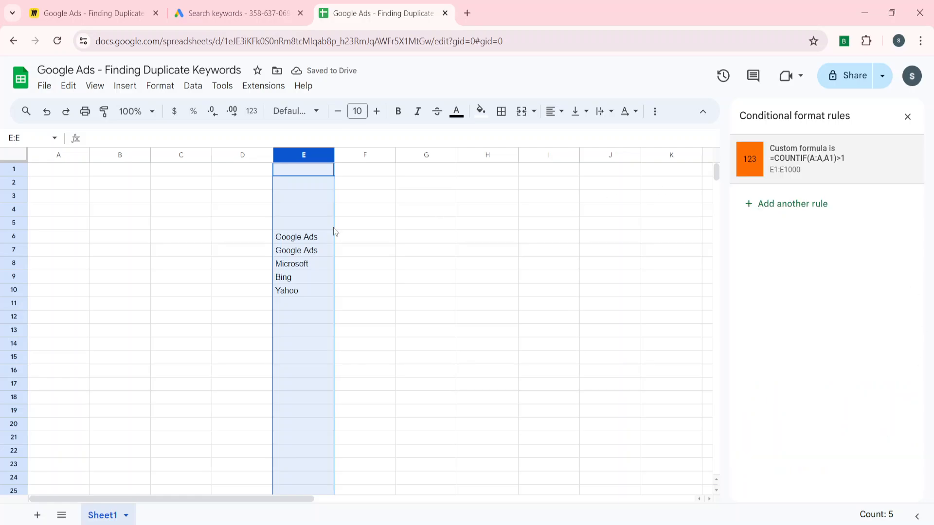
Edit the saved rule's custom formula to =COUNTIF(E:E,E1)>1 and save it
click(809, 171)
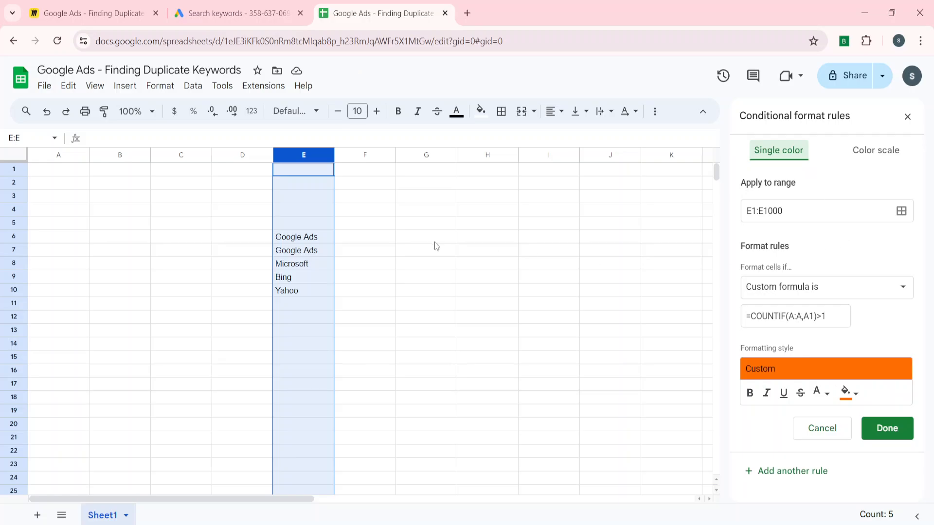
click(802, 316)
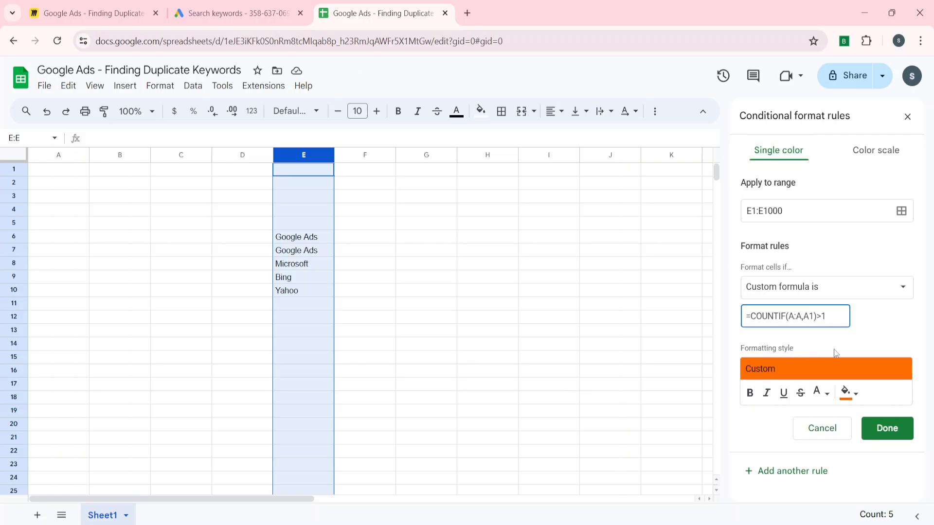
key(BackSpace)
text(e)
key(Left)
key(Left)
key(BackSpace)
text(E)
key(Left)
key(Left)
key(Left)
key(Left)
key(Delete)
text(E)
key(Right)
key(Right)
key(Right)
key(BackSpace)
text(E)
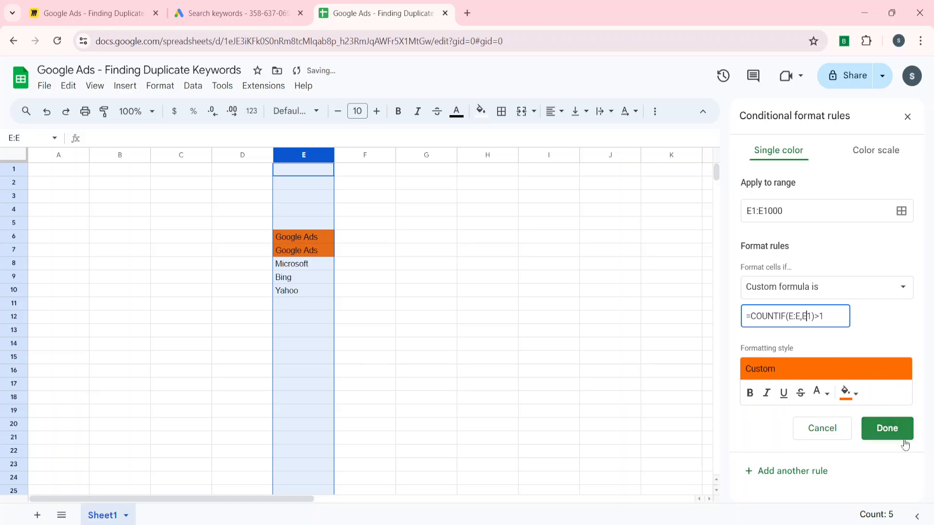
click(903, 440)
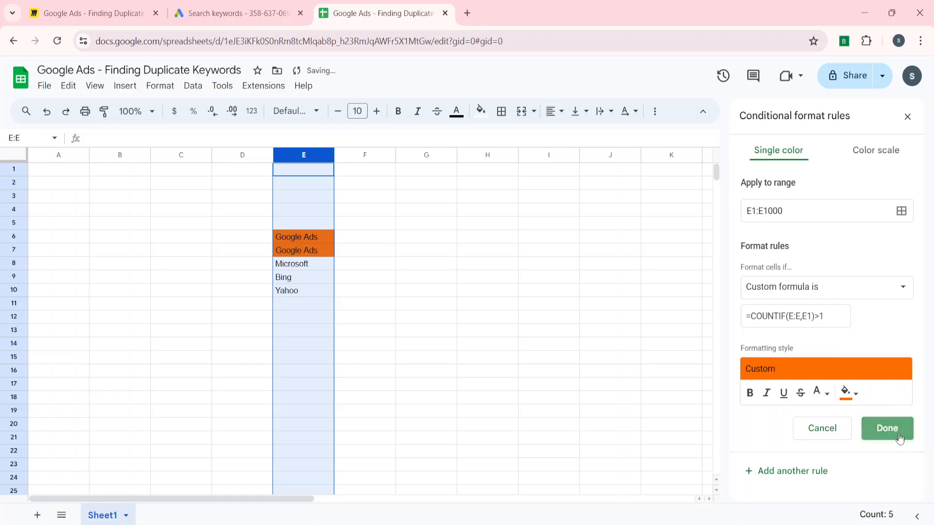
Enter bING in cell E11 to test the duplicate rule with different capitalisation
click(306, 271)
key(Down)
key(Down)
key(Down)
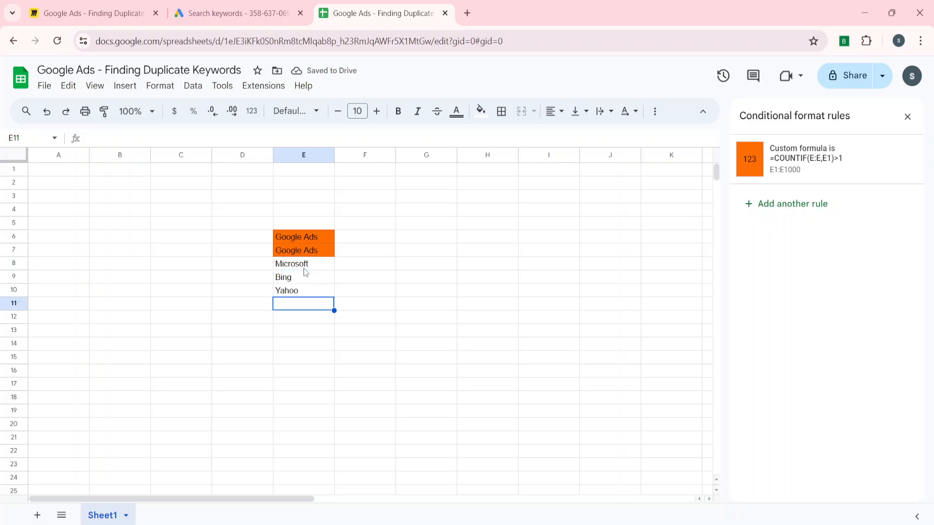
text(bING)
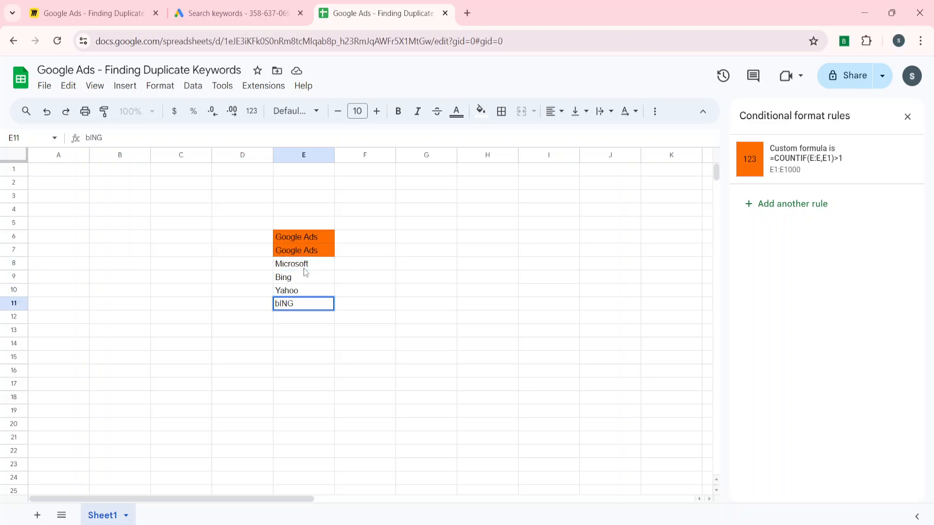
key(Return)
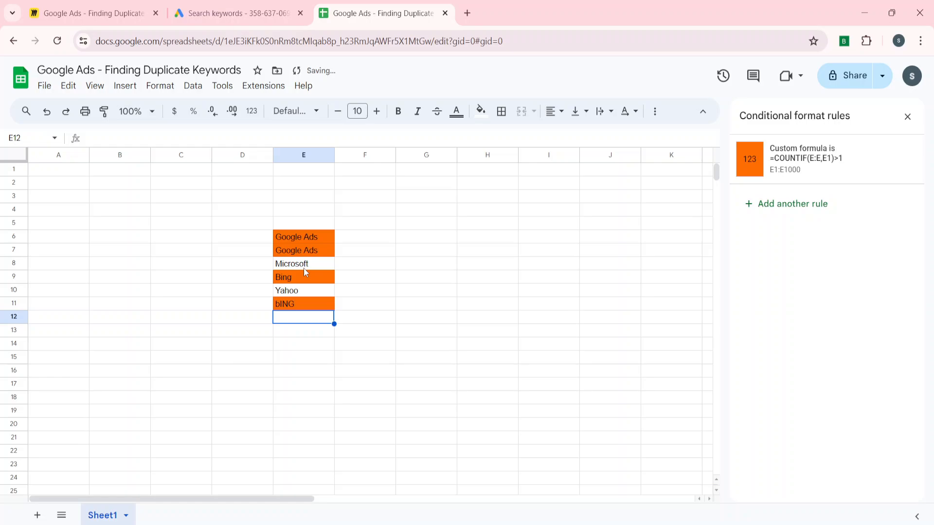
Remove the duplicates from column E with Data cleanup, without treating the data as having a header row
click(297, 235)
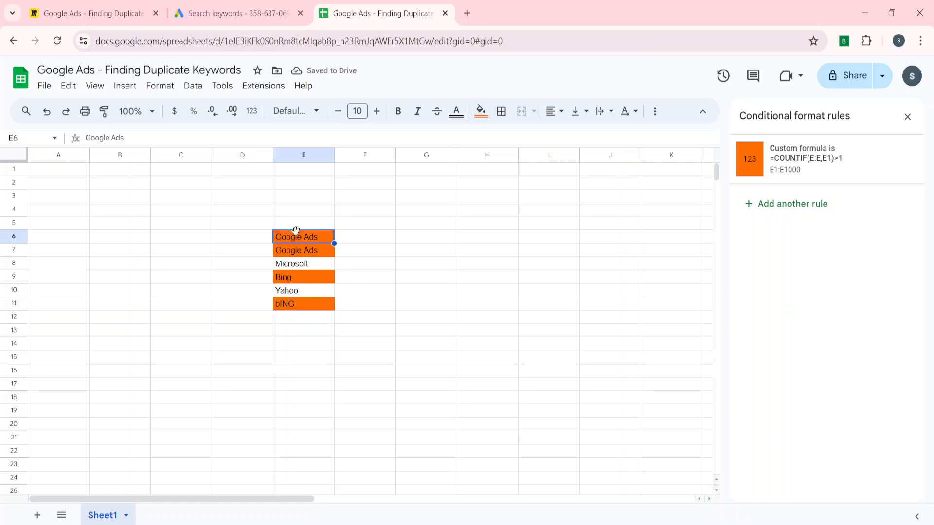
click(296, 225)
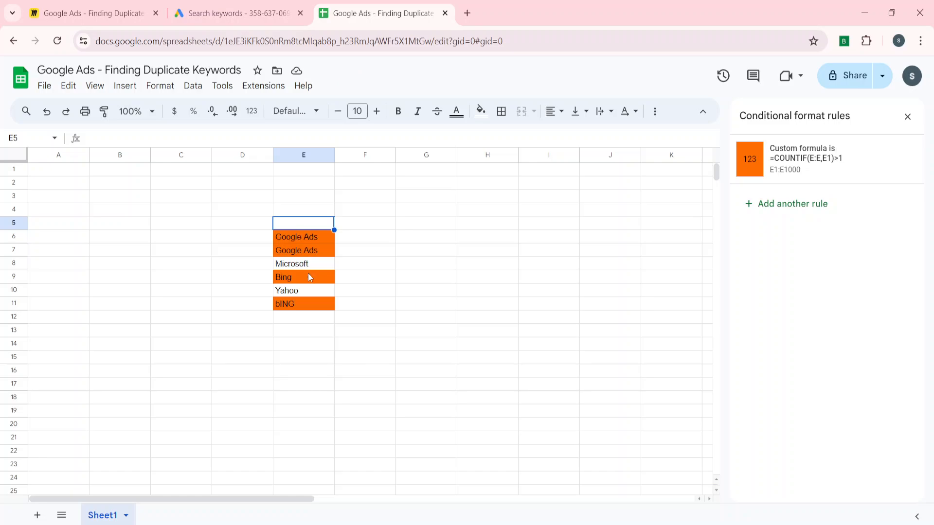
click(294, 155)
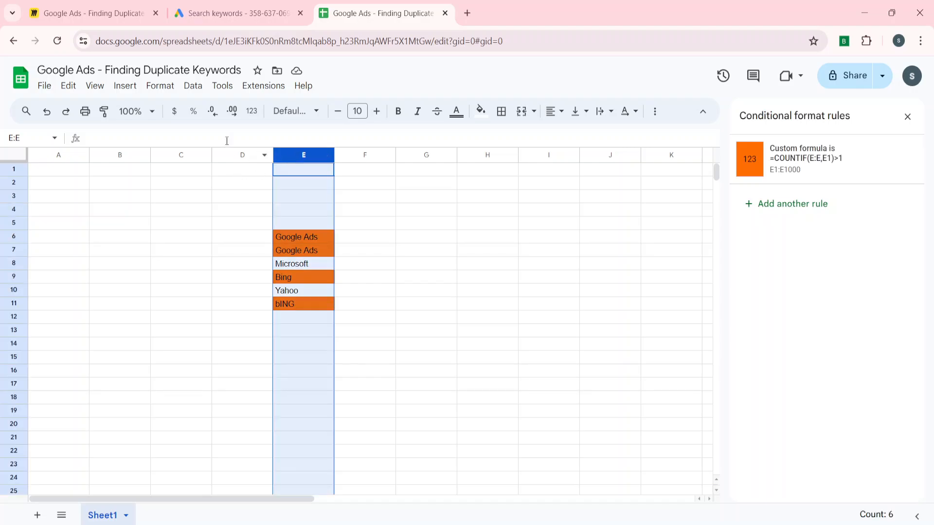
click(193, 86)
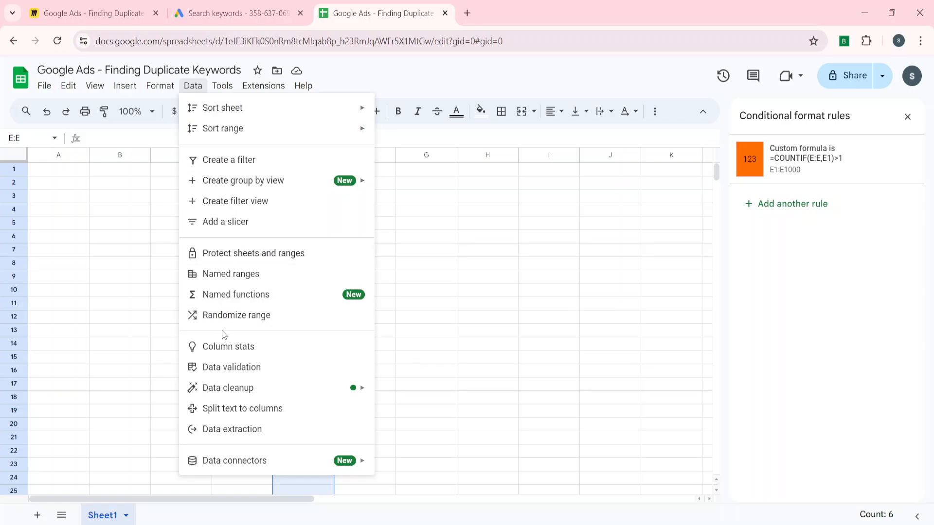
mouse_move(225, 389)
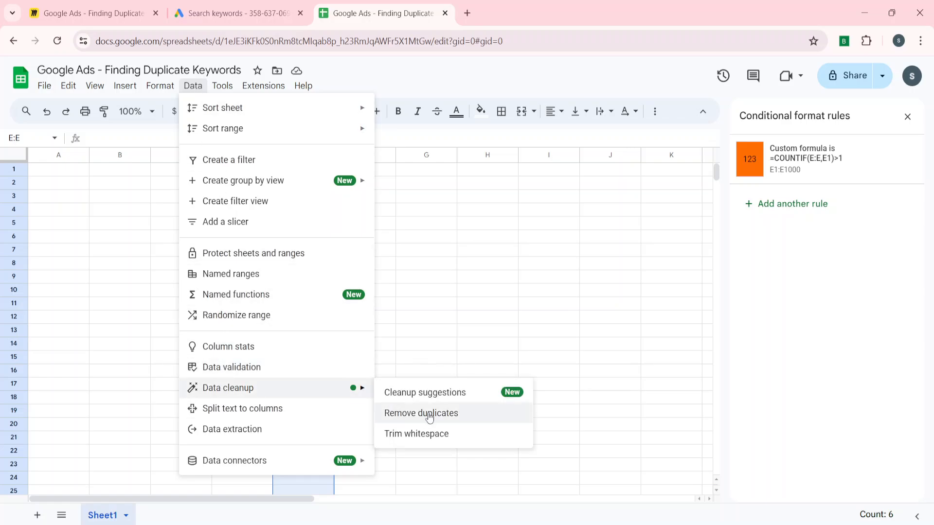
click(481, 414)
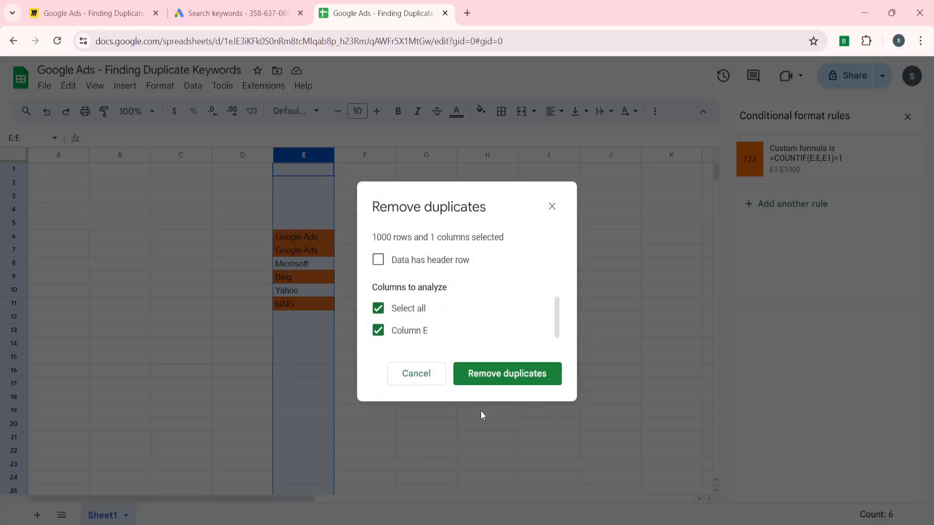
click(494, 377)
click(600, 333)
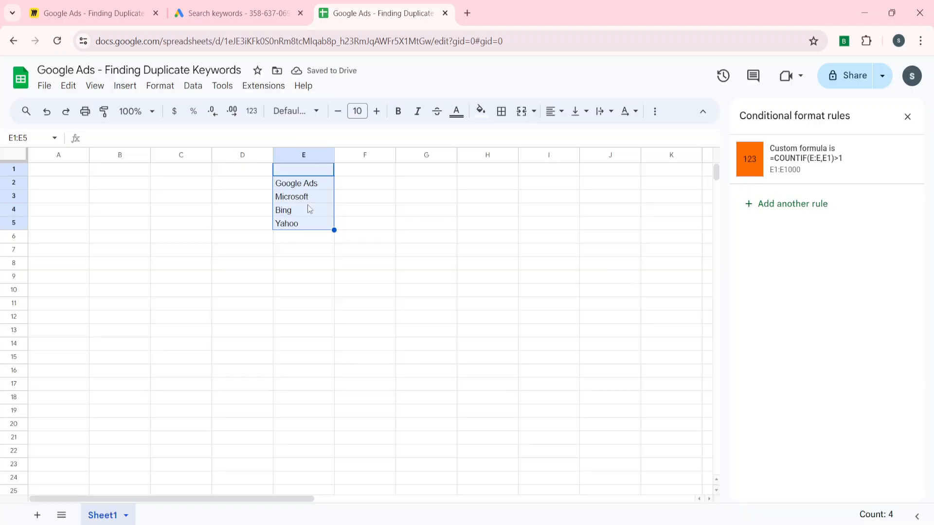
Switch to Google Ads and show the search keywords for all ad groups in the Brand-Core-EG-PMV-Traffic campaign
click(246, 12)
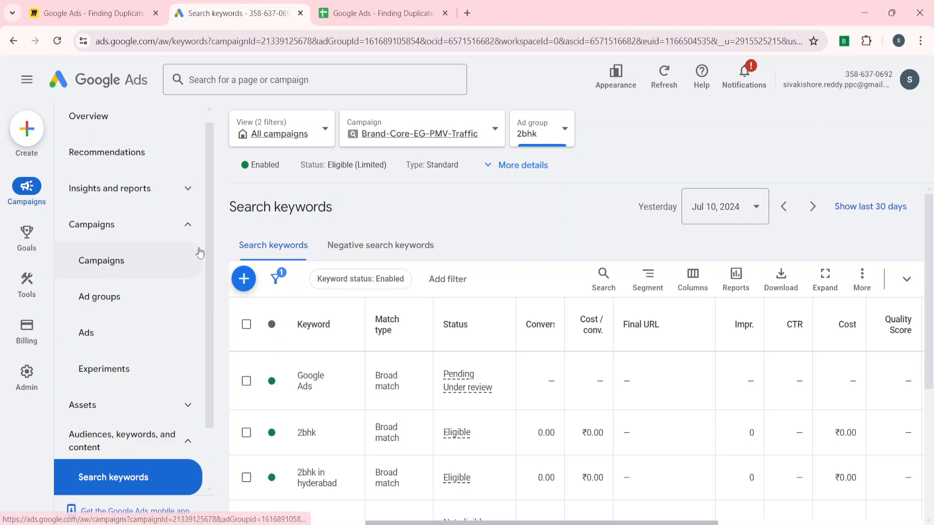
click(128, 266)
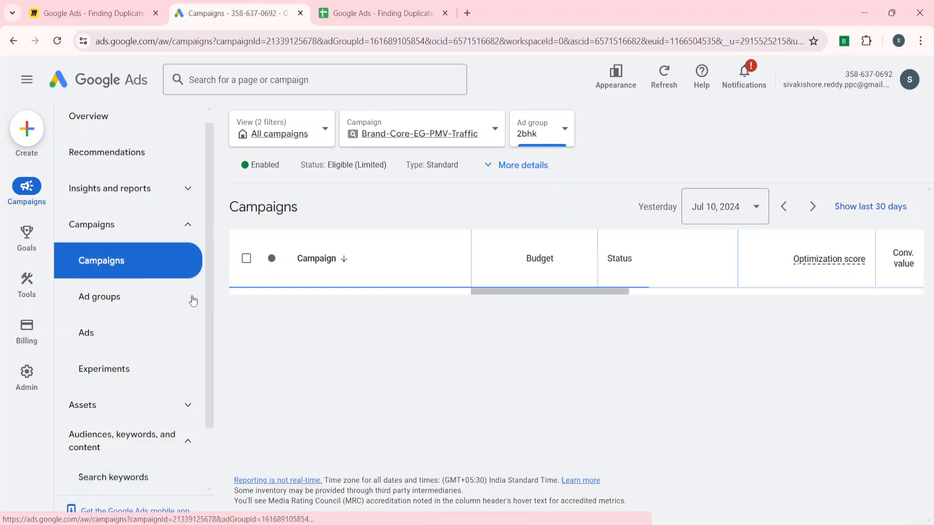
scroll(127, 386, down, 2)
click(115, 406)
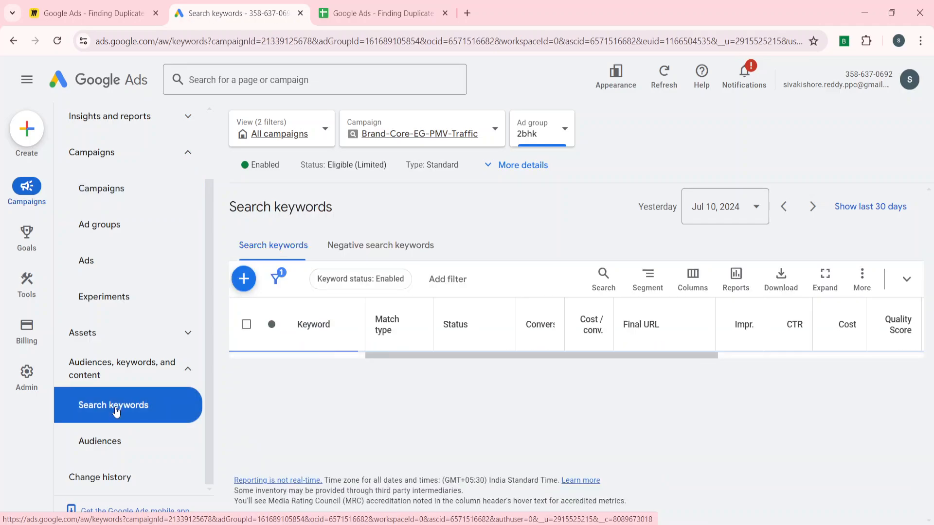
click(531, 143)
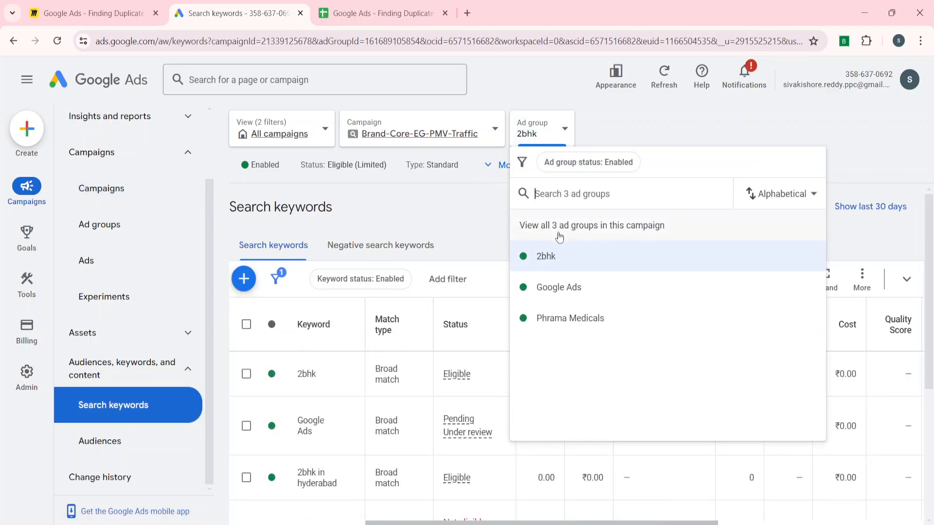
click(572, 227)
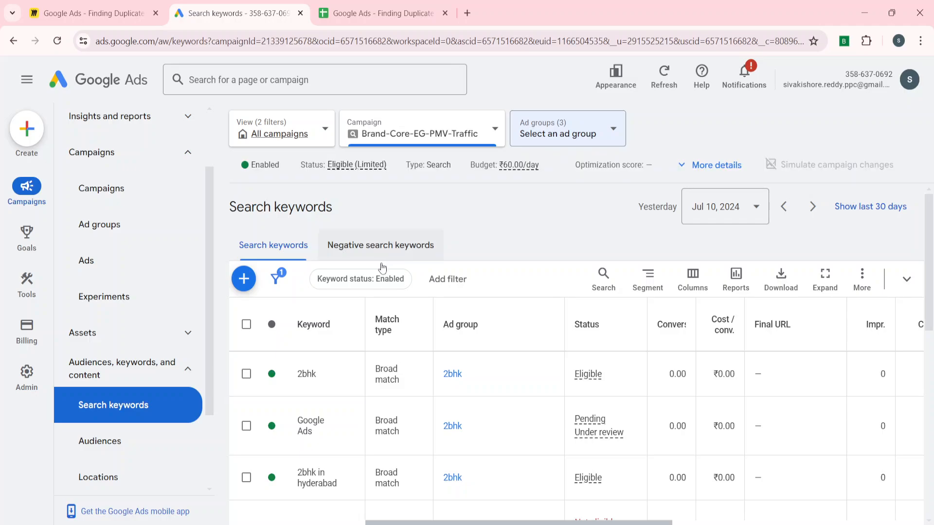
scroll(472, 212, down, 2)
scroll(477, 195, up, 2)
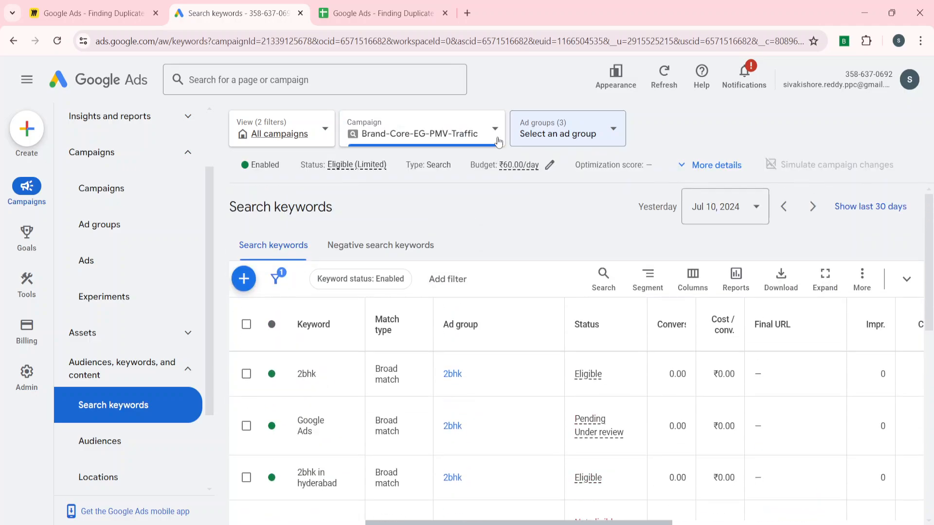
Widen the search keywords table to cover all campaigns in the view
click(437, 138)
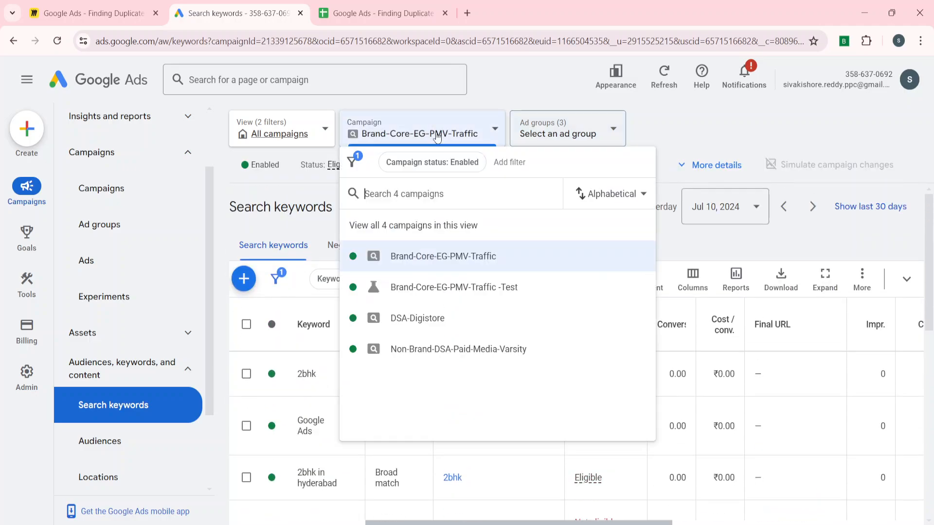
click(405, 225)
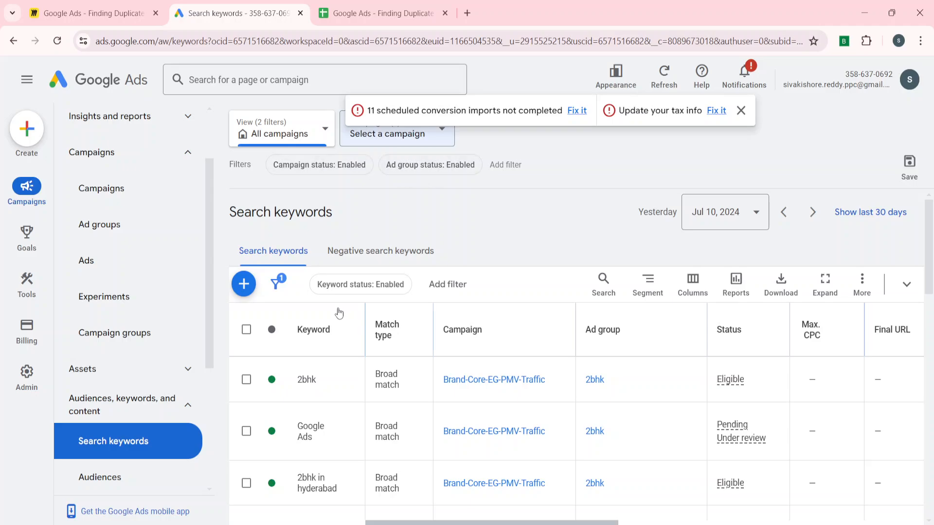
scroll(471, 263, down, 1)
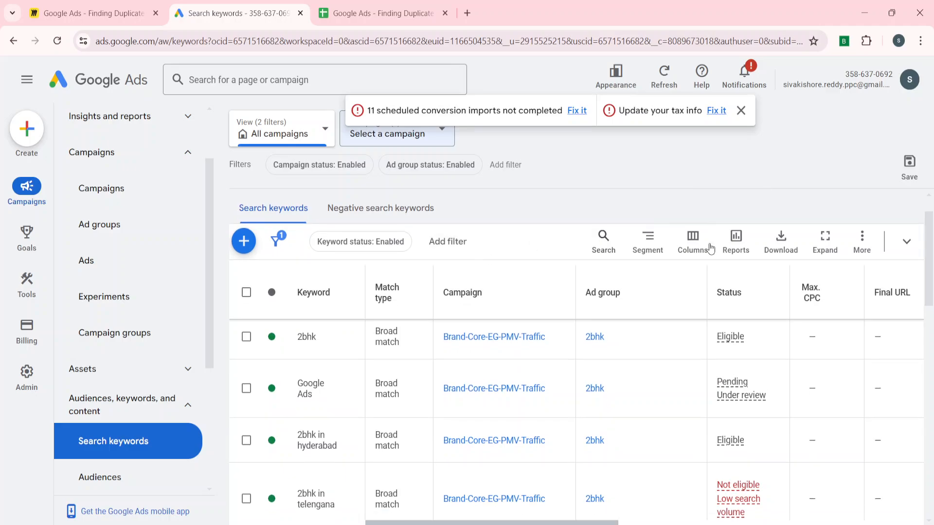
Download the keyword table to Google Sheets as Search keyword report in My Drive and open the sheet
click(780, 239)
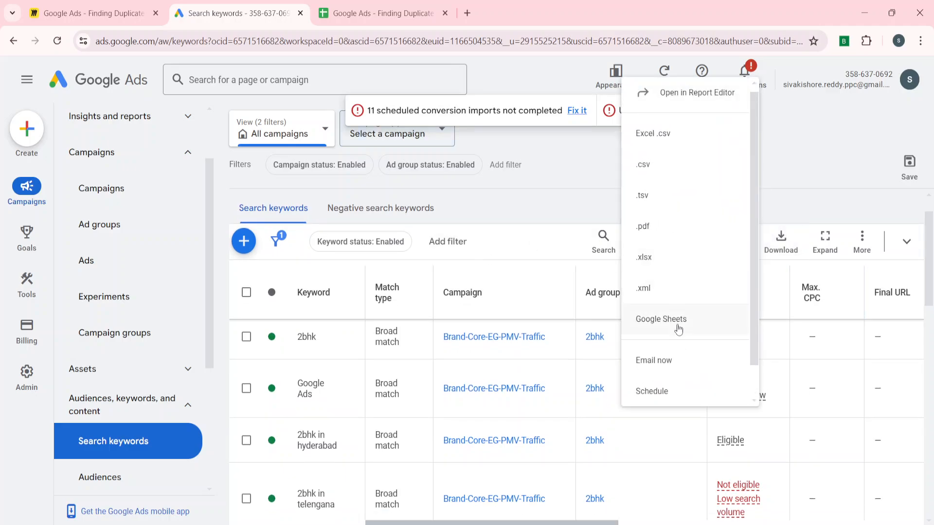
click(683, 286)
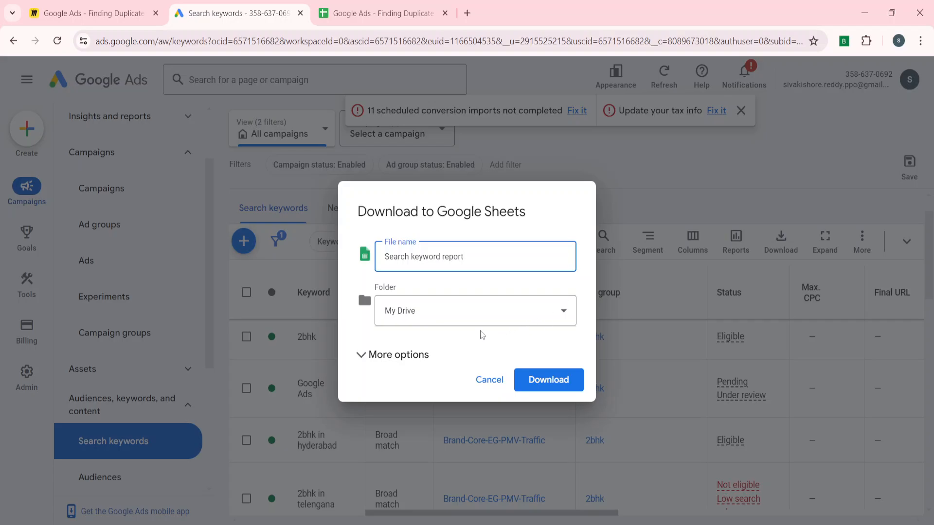
click(546, 381)
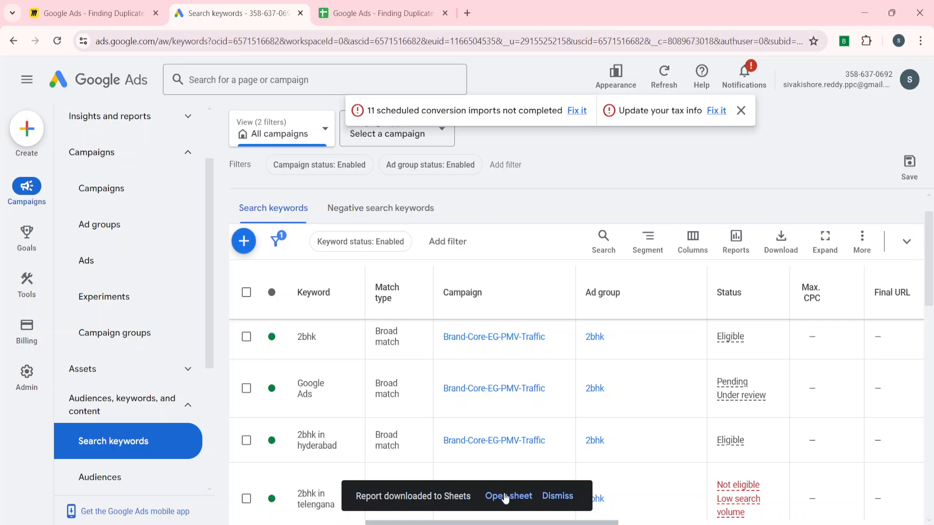
click(505, 496)
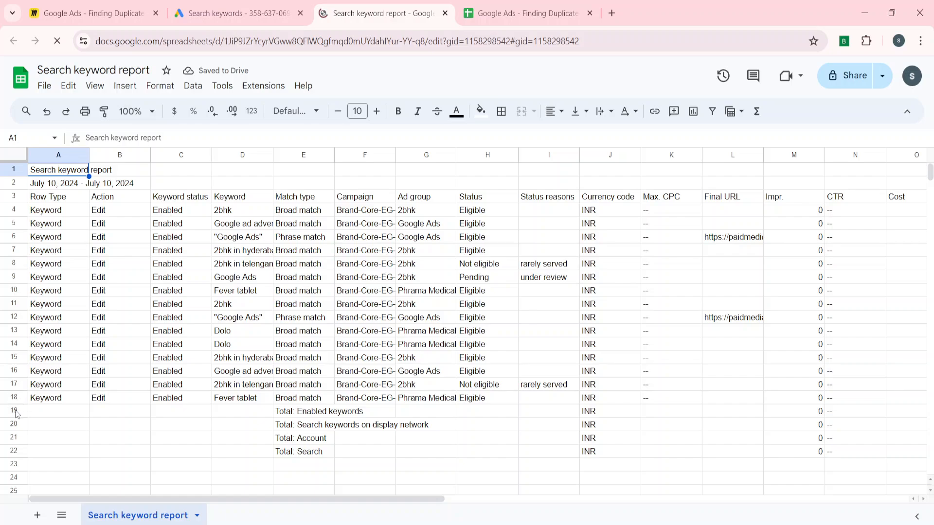
Delete rows 19 to 22 with the totals from the search keyword report, undoing any accidental move of them
drag(16, 413, 10, 450)
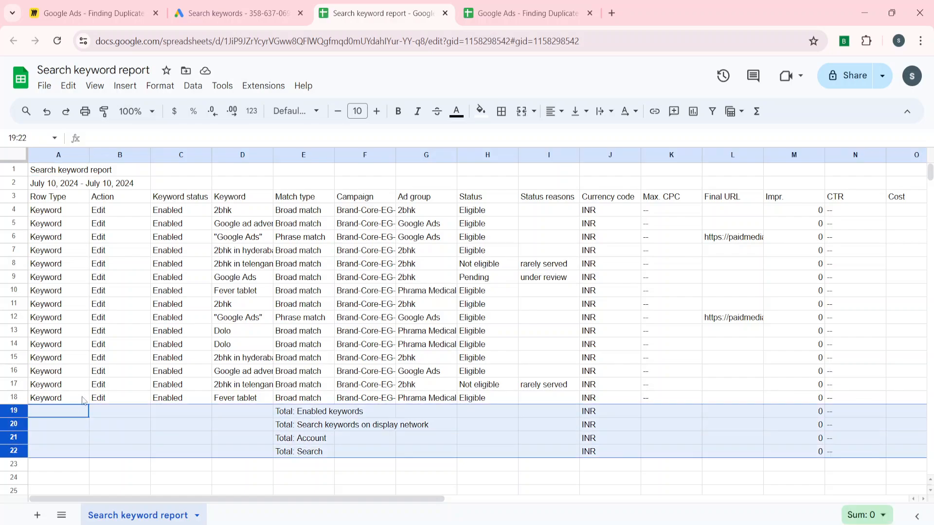
right_click(12, 422)
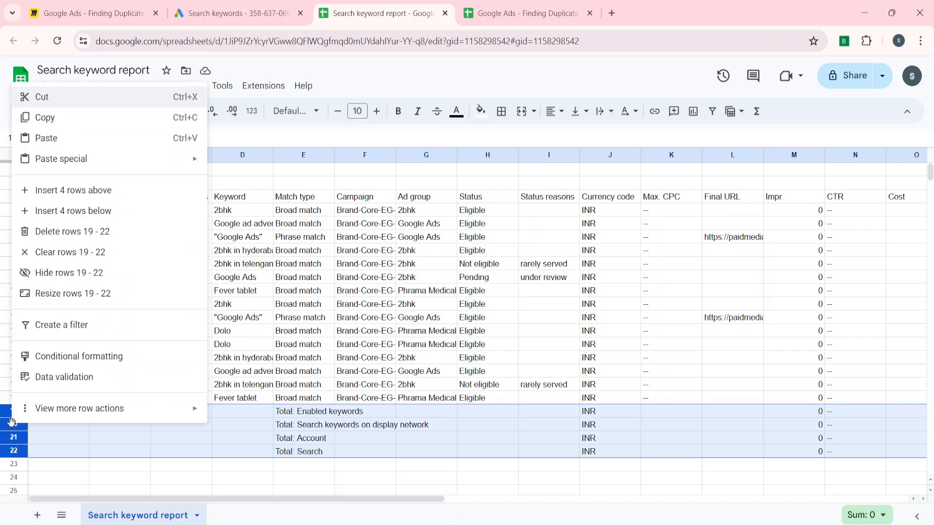
drag(11, 422, 10, 442)
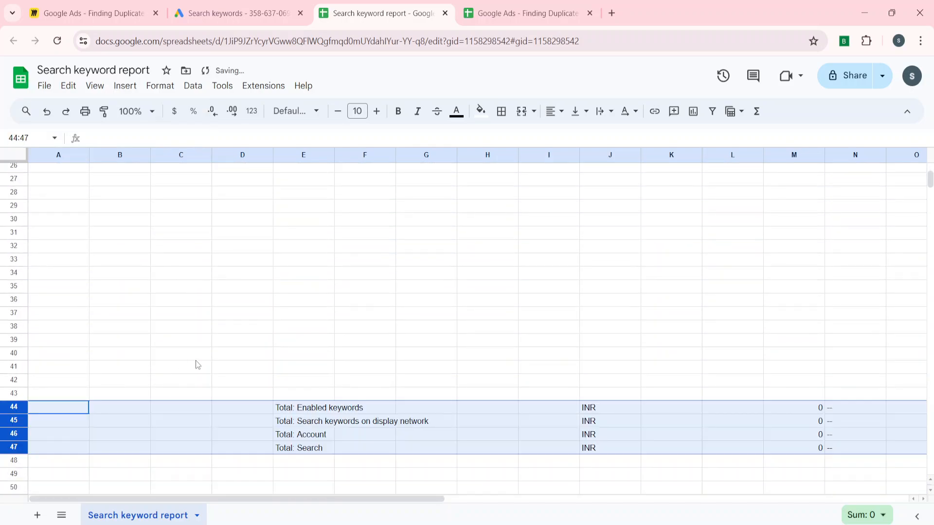
key(ctrl+z)
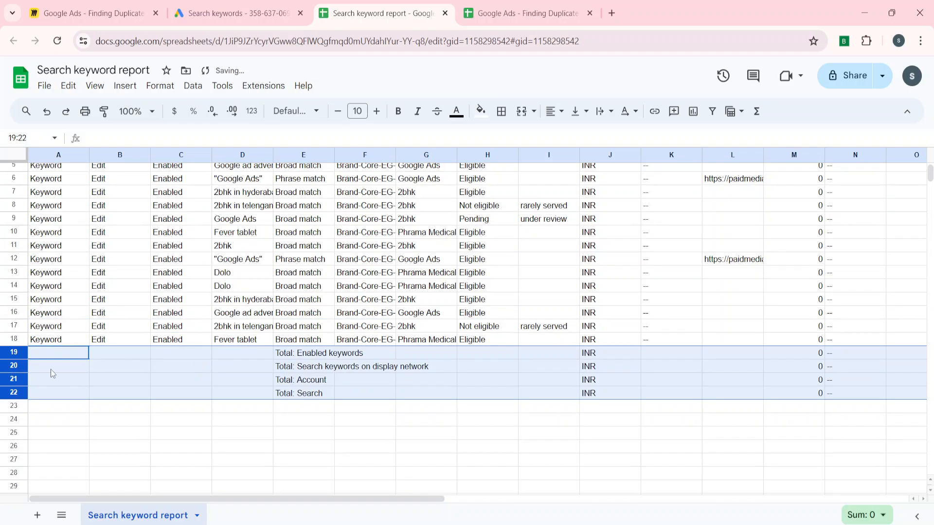
right_click(15, 373)
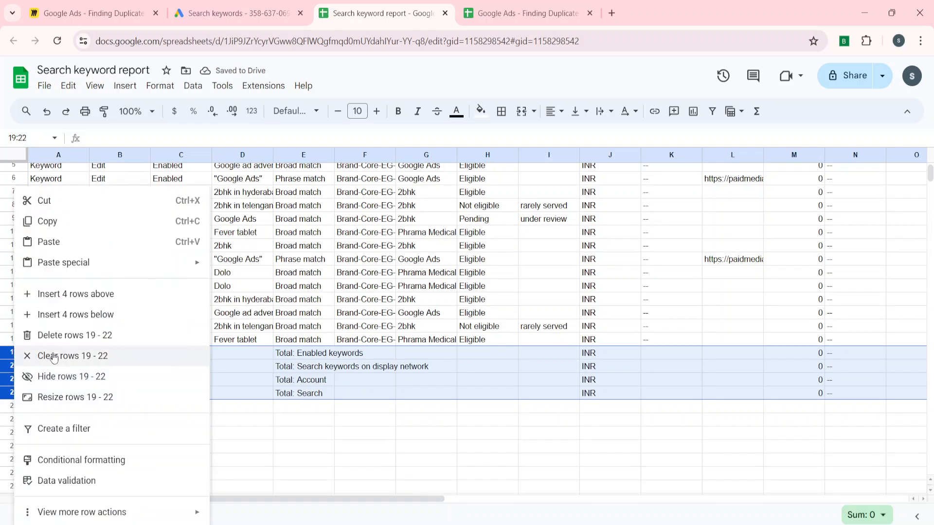
click(58, 335)
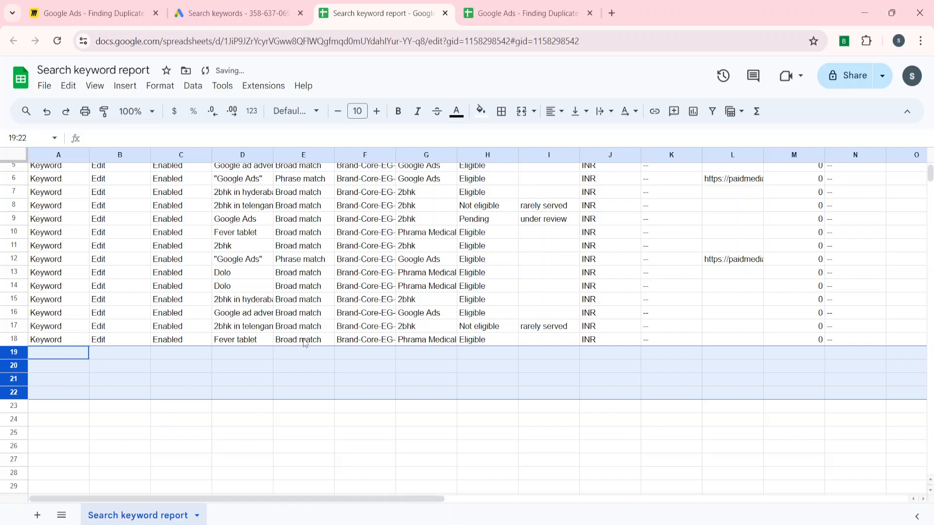
Widen the Campaign column of the search keyword report to fit the full campaign names
click(321, 330)
scroll(322, 334, up, 2)
click(307, 227)
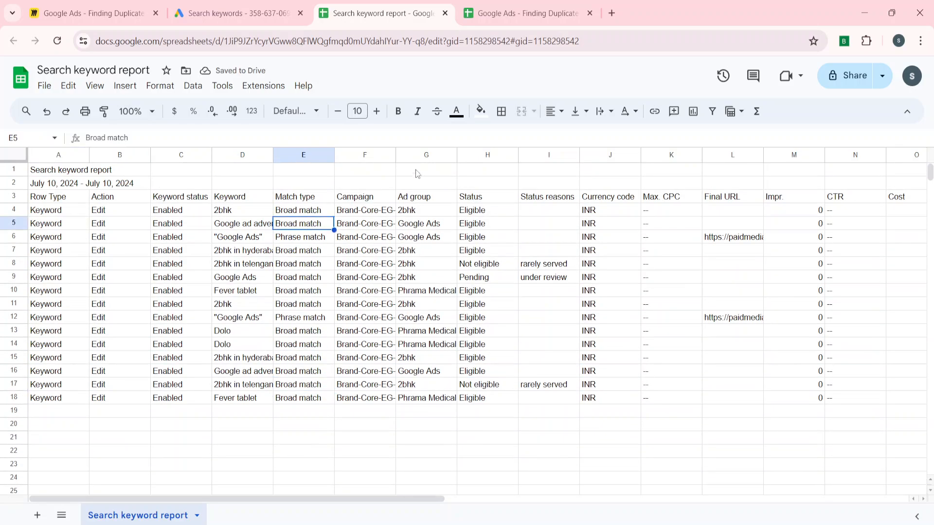
drag(335, 154, 328, 155)
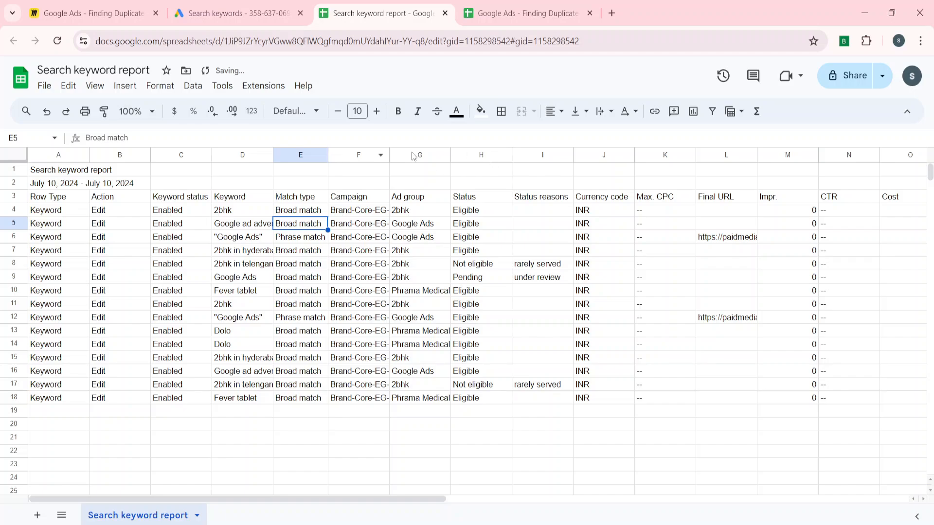
double_click(389, 155)
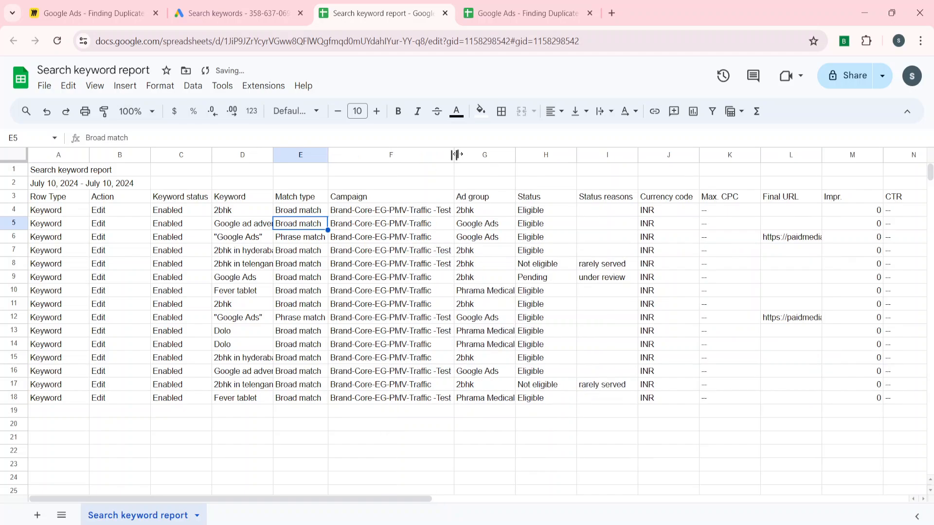
click(457, 154)
drag(453, 155, 452, 155)
click(440, 263)
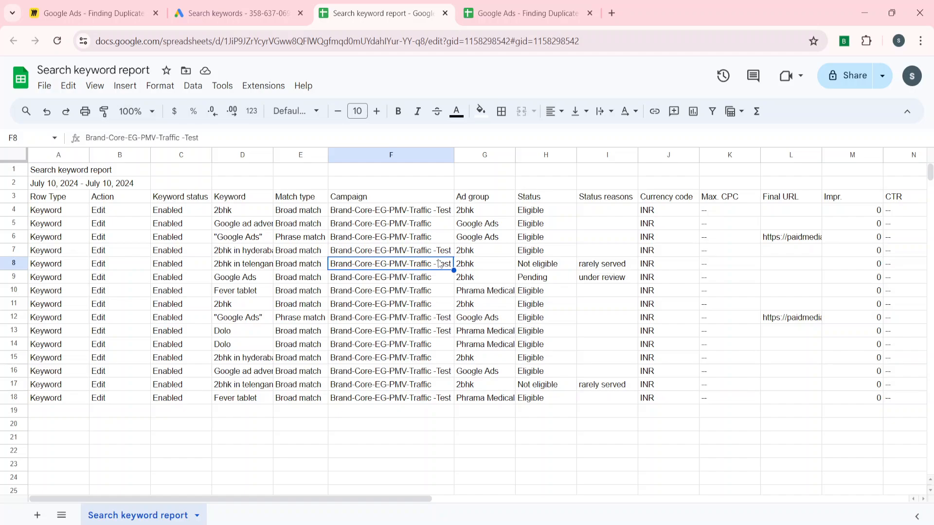
Insert an empty column between the Ad group and Status columns
click(553, 255)
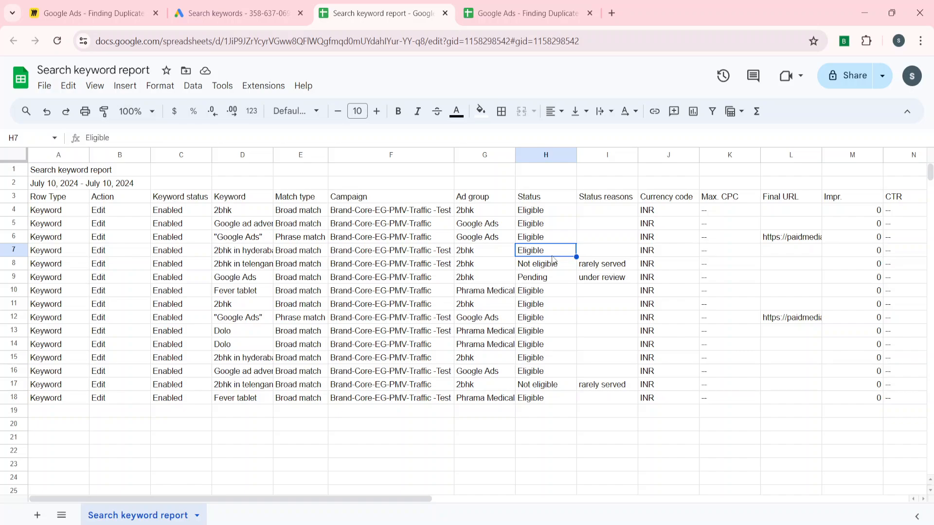
click(538, 156)
right_click(537, 157)
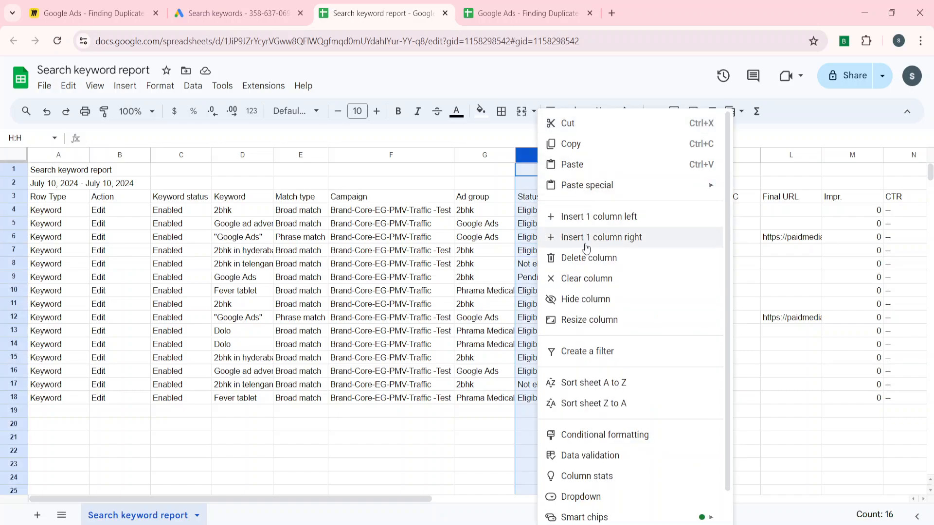
click(554, 217)
Enter the formula =F3*D3 in cell H3 of the empty column, referencing the Campaign and Keyword headers
click(488, 227)
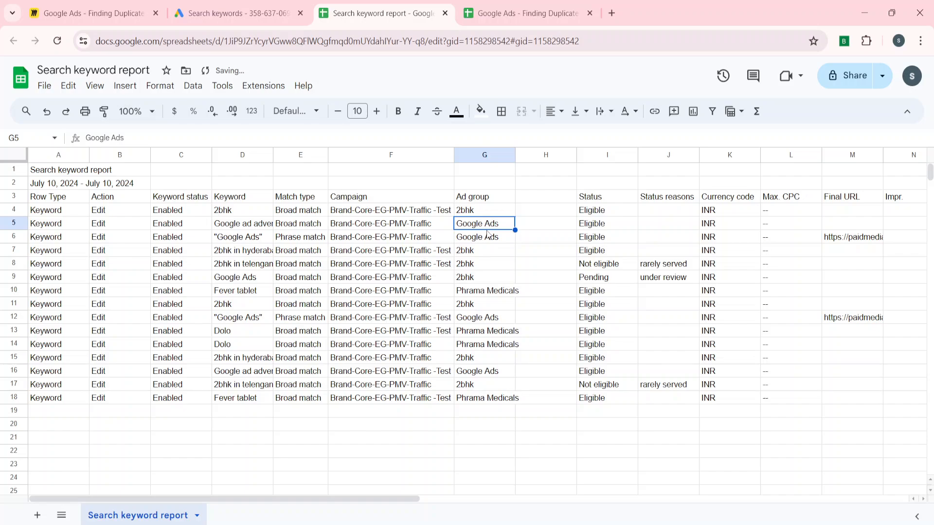
key(Up)
key(Right)
key(Up)
text(=)
key(Left)
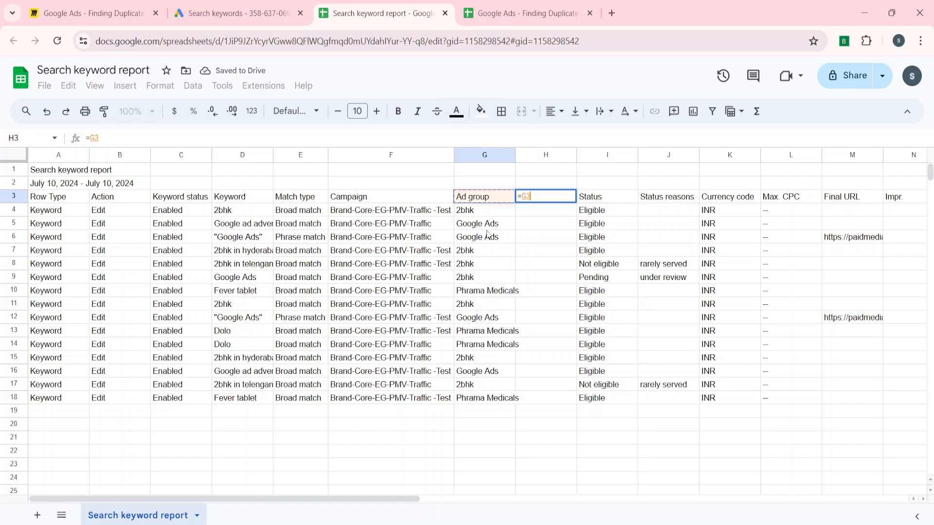
key(Left)
key(Left)
key(Right)
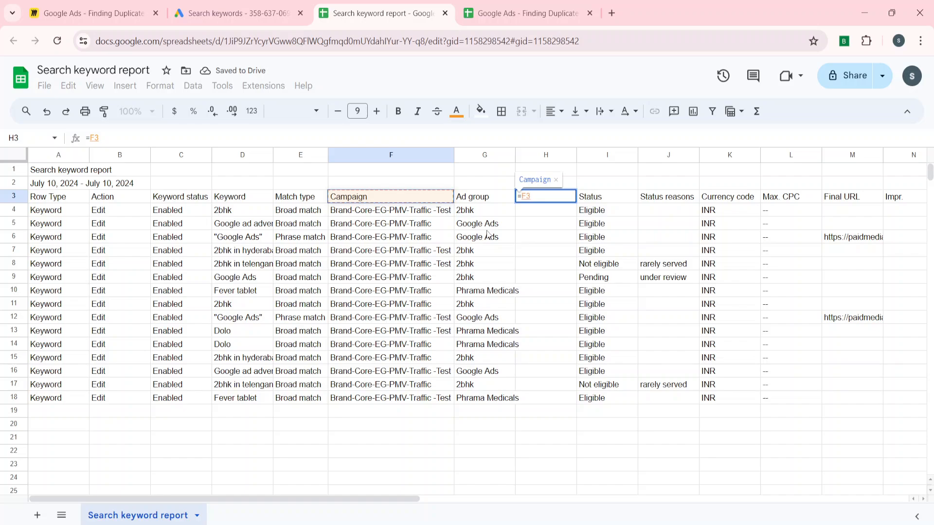
text(*)
key(Left)
key(Left)
key(Return)
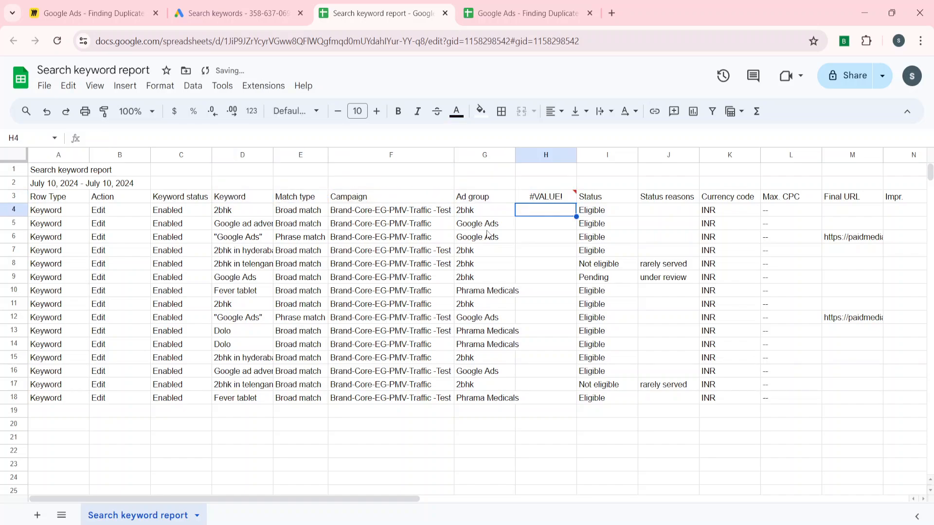
Correct the formula in H3 to =F3&D3, autofill it down to row 18, and fit column H to its contents
key(Up)
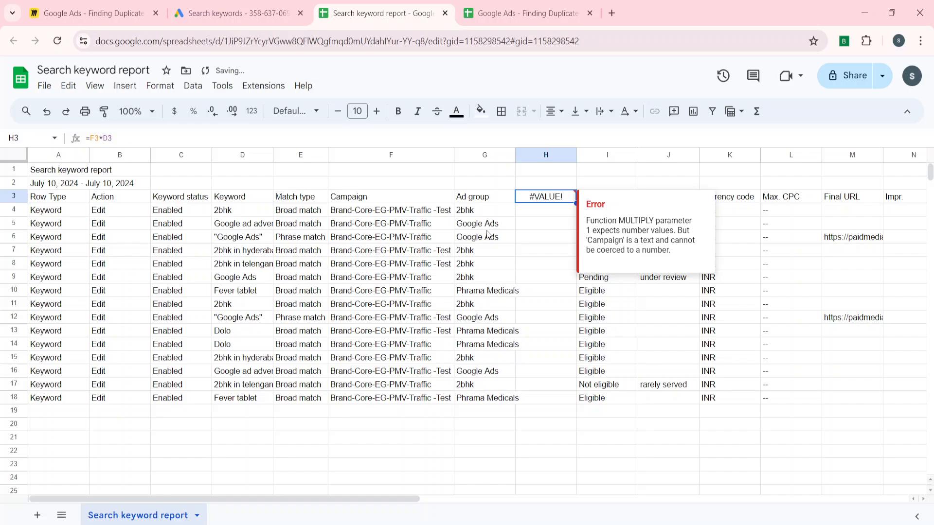
click(102, 138)
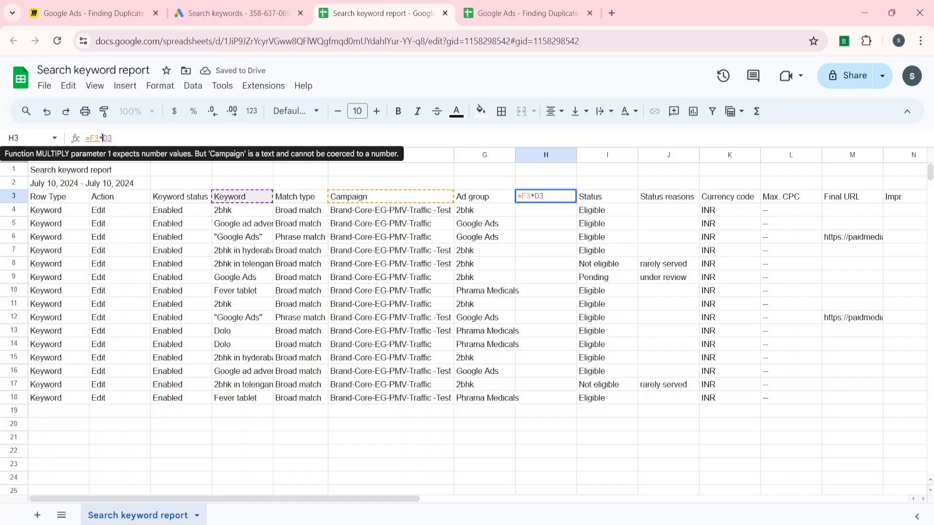
key(BackSpace)
text(&)
key(Return)
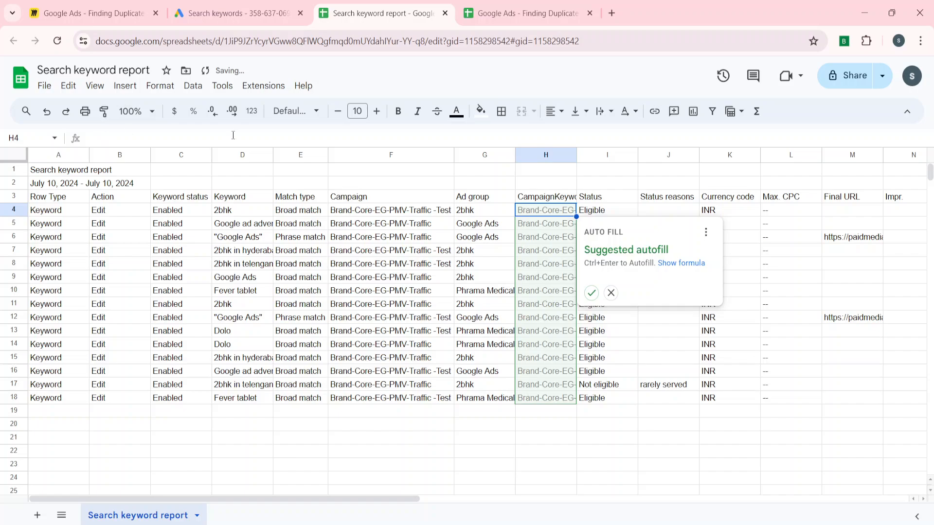
click(591, 293)
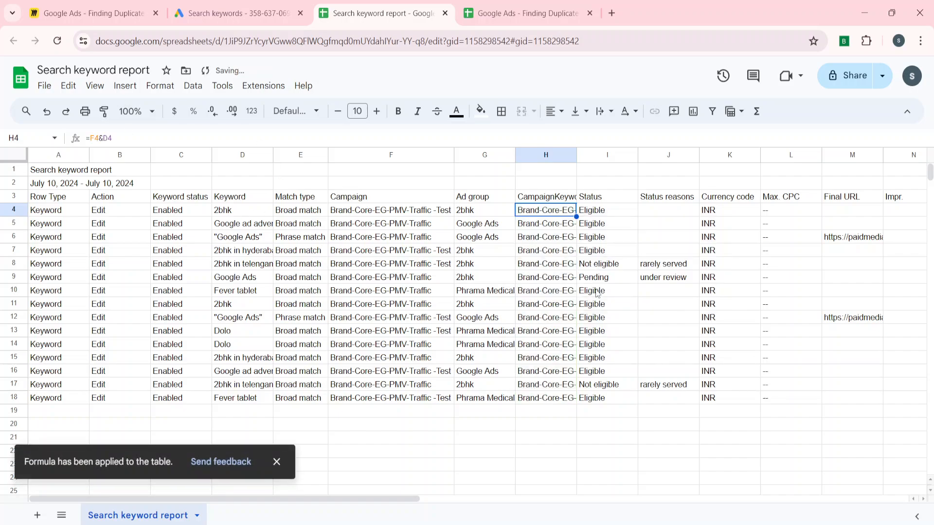
double_click(577, 154)
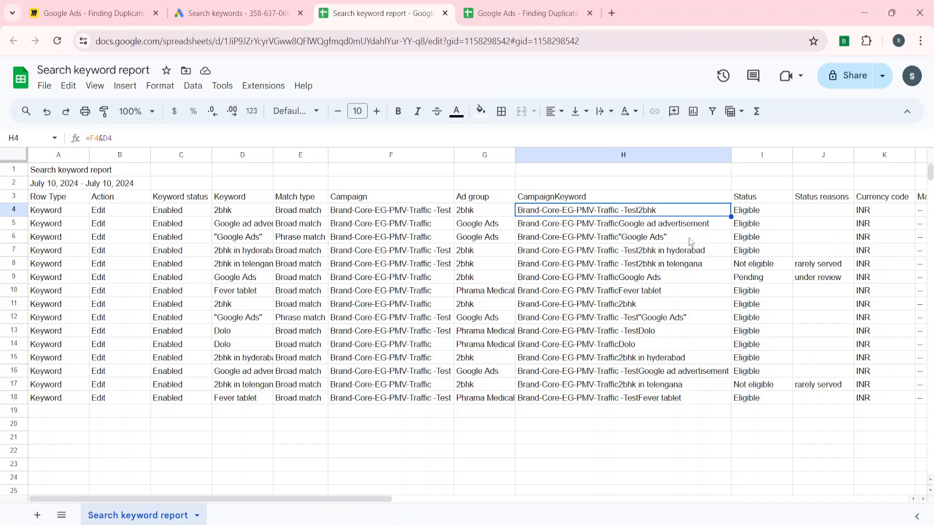
Widen the Keyword column until the full keyword texts fit
key(ctrl+shift+Down)
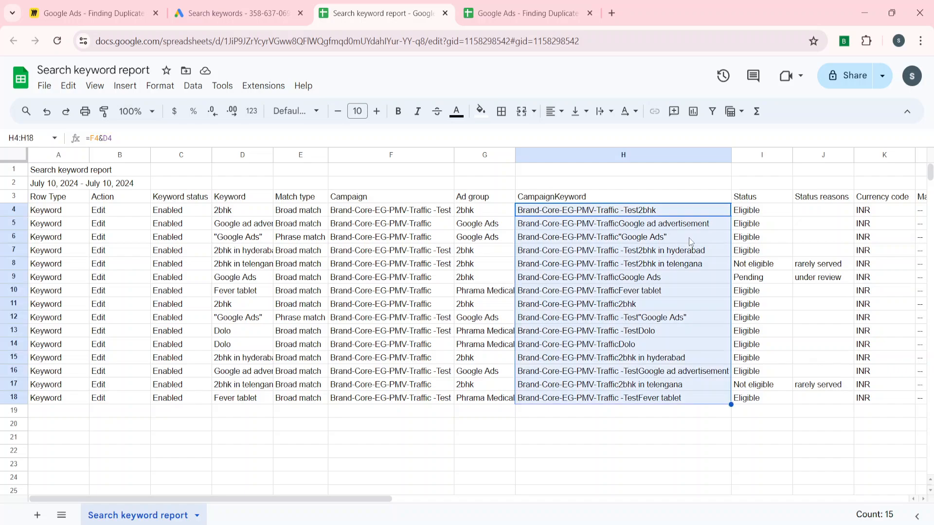
click(275, 246)
click(235, 278)
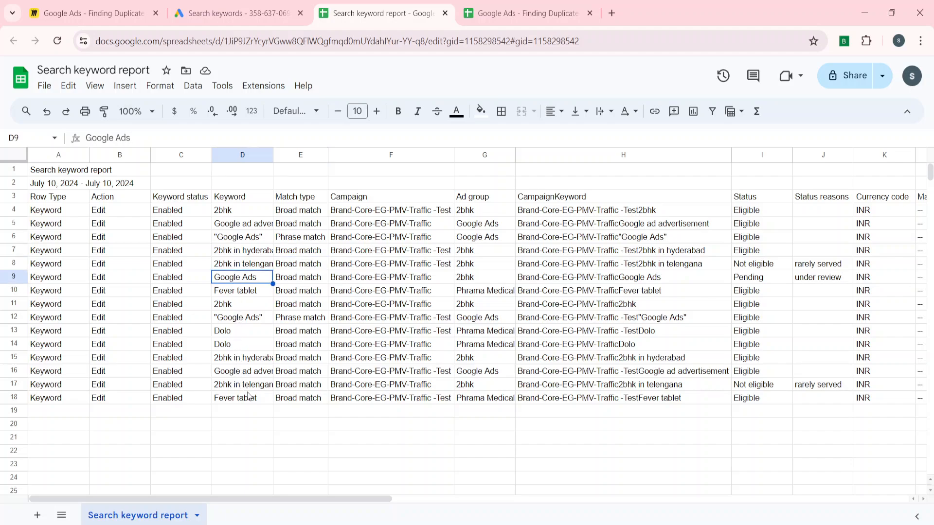
drag(273, 154, 339, 154)
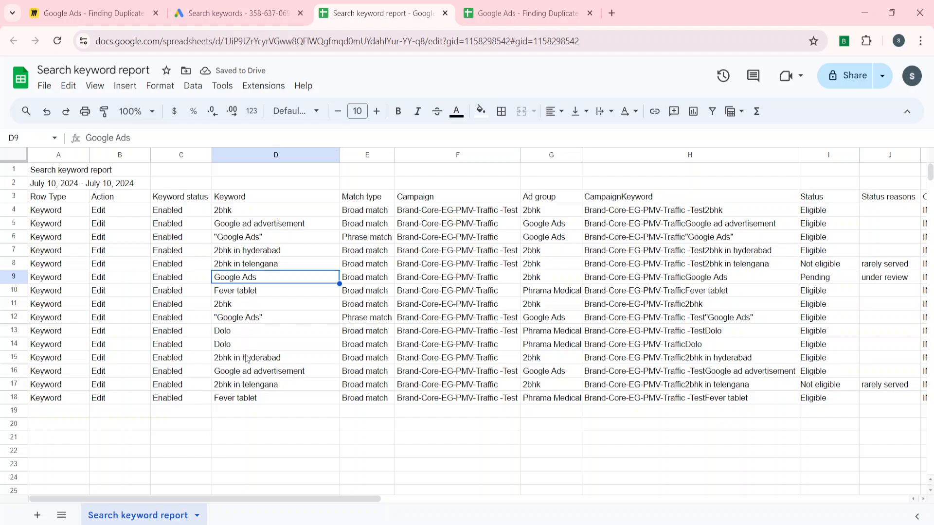
Replace the keyword in cell D7 with [Google Ads] in square brackets
click(241, 253)
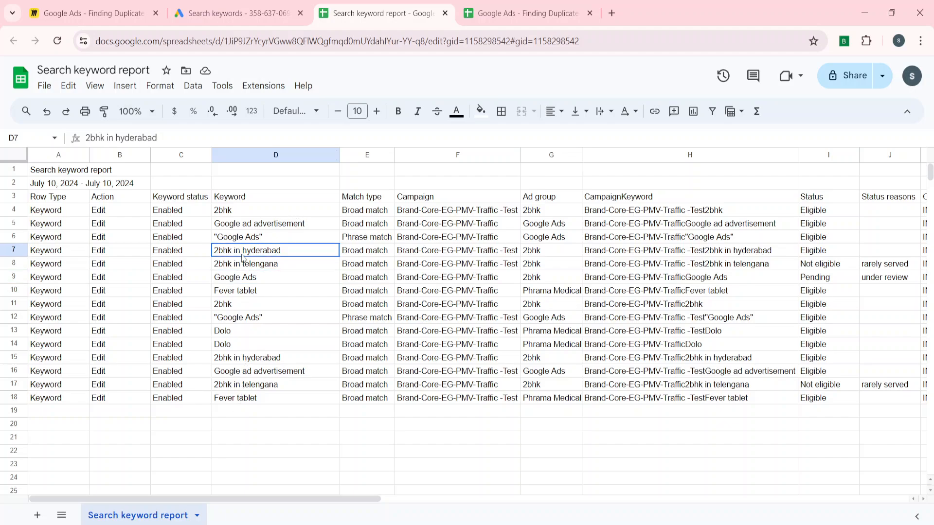
text(h)
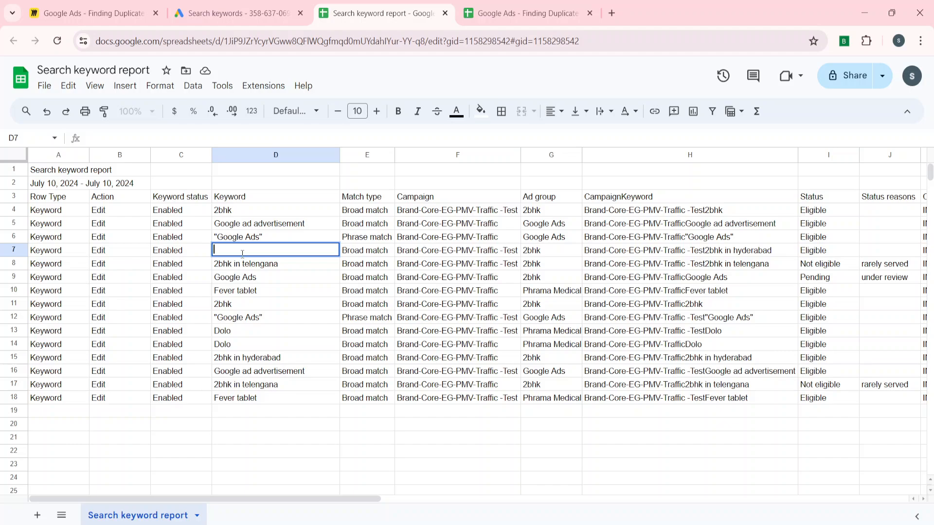
text(gOOG)
key(BackSpace)
key(BackSpace)
key(BackSpace)
key(BackSpace)
text(Google)
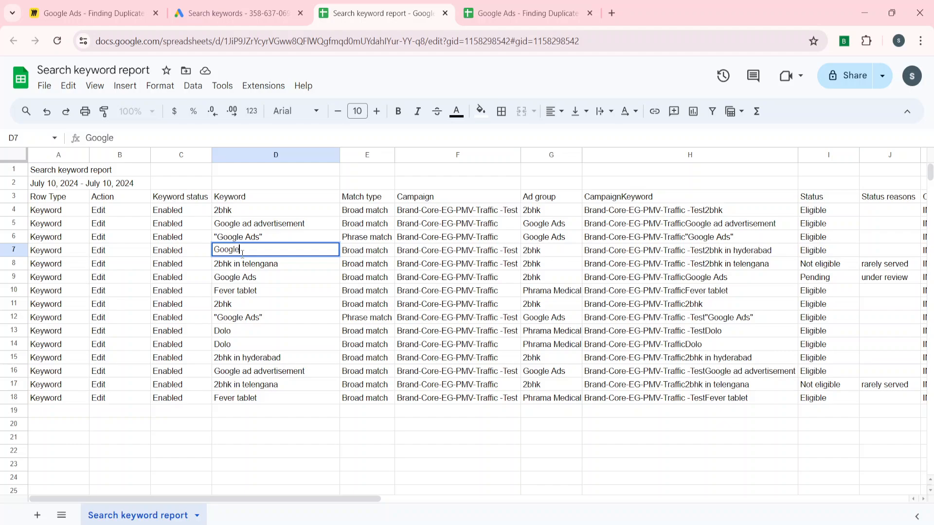
text( Ads)
key(Left)
key(Left)
key(Right)
key(Right)
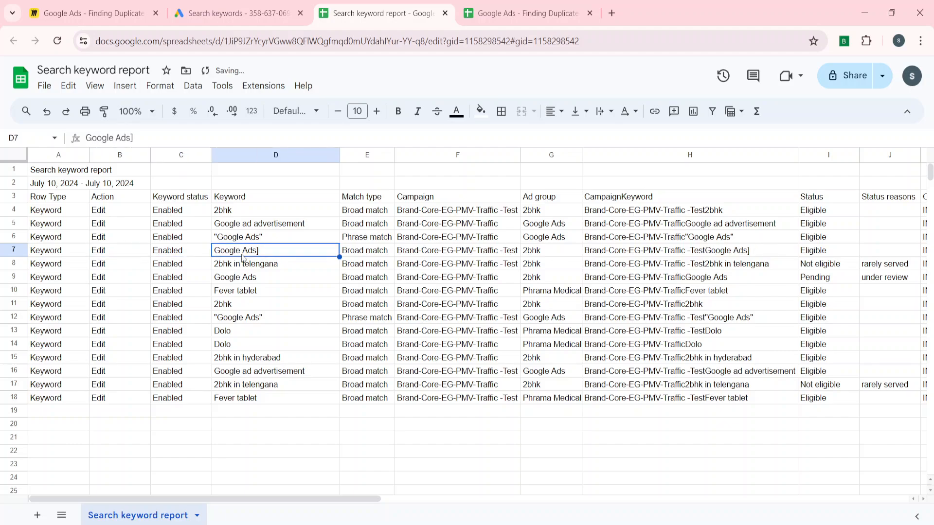
click(86, 137)
text([)
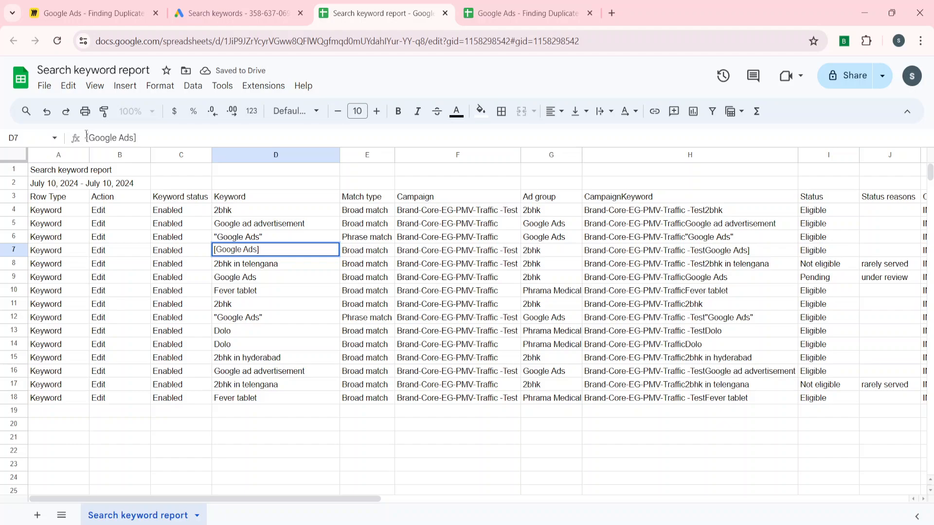
key(Return)
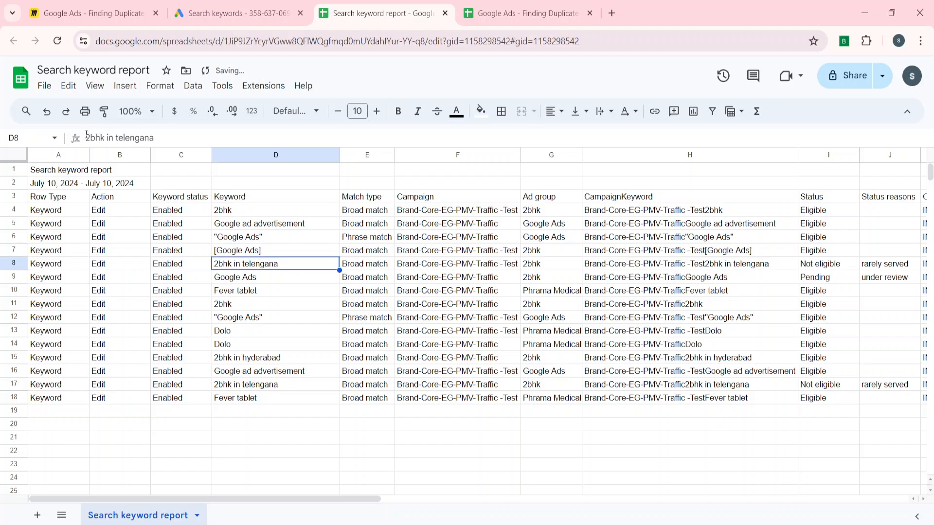
Change the square brackets around the keyword in D7 to double quotes, making it "Google Ads"
key(Up)
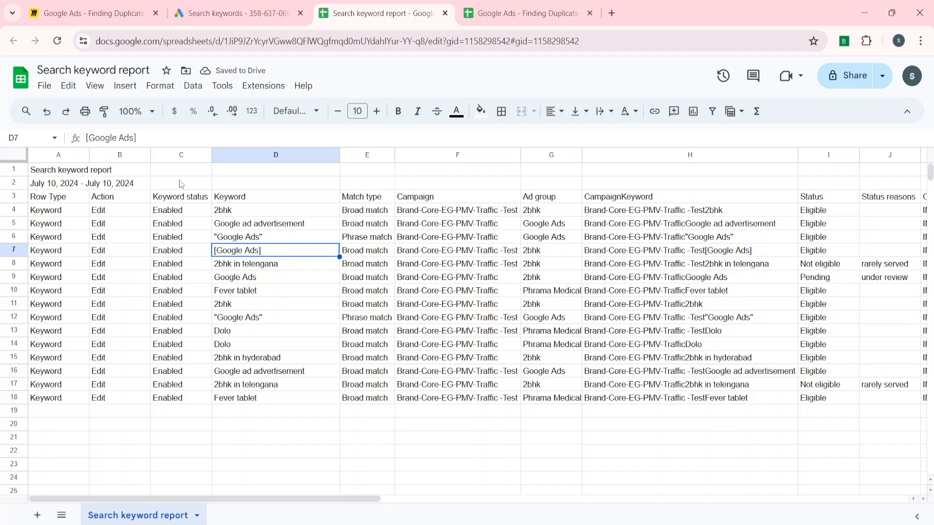
click(151, 137)
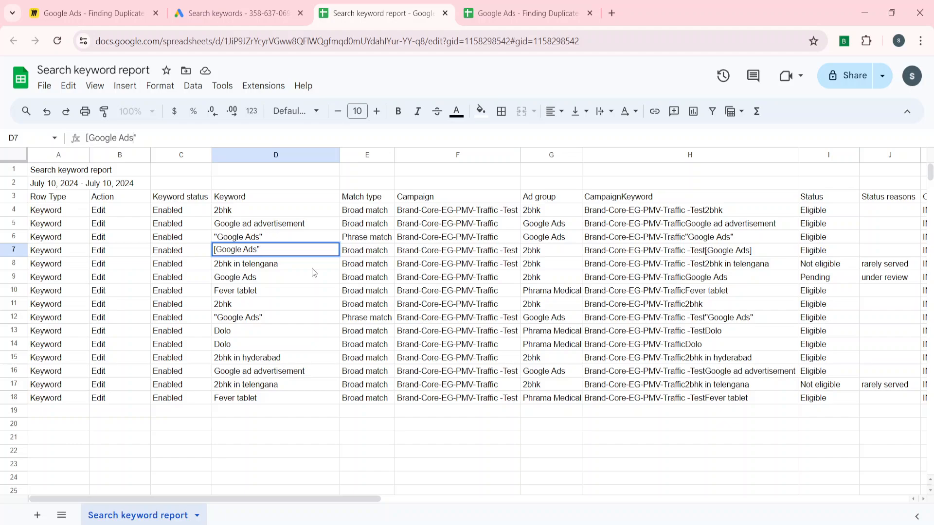
key(Delete)
text(")
key(Return)
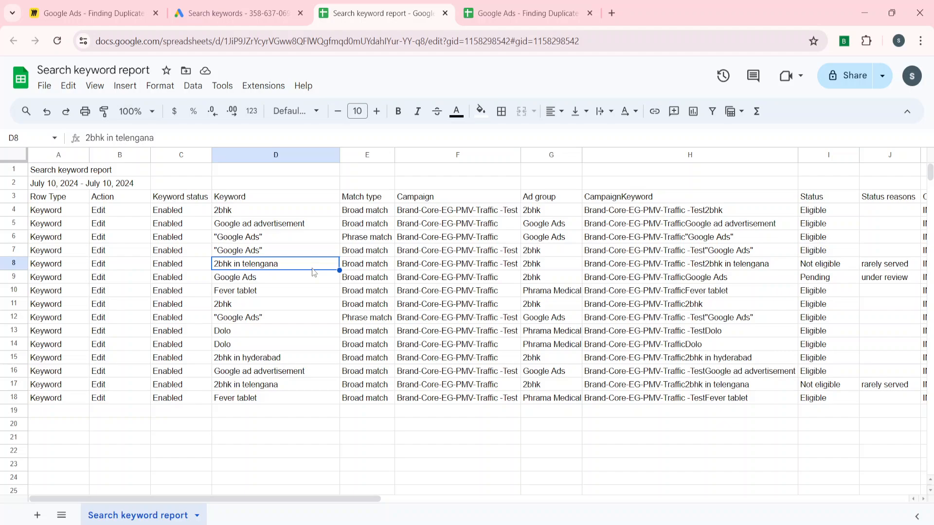
Use Find and replace on the keywords in D4:D18 to replace every double quote with nothing
key(Up)
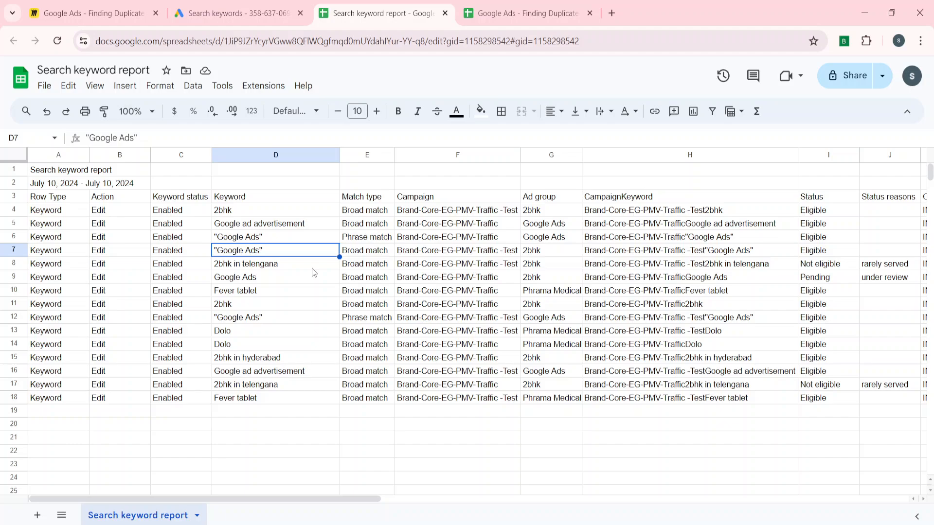
key(Up)
key(Up)
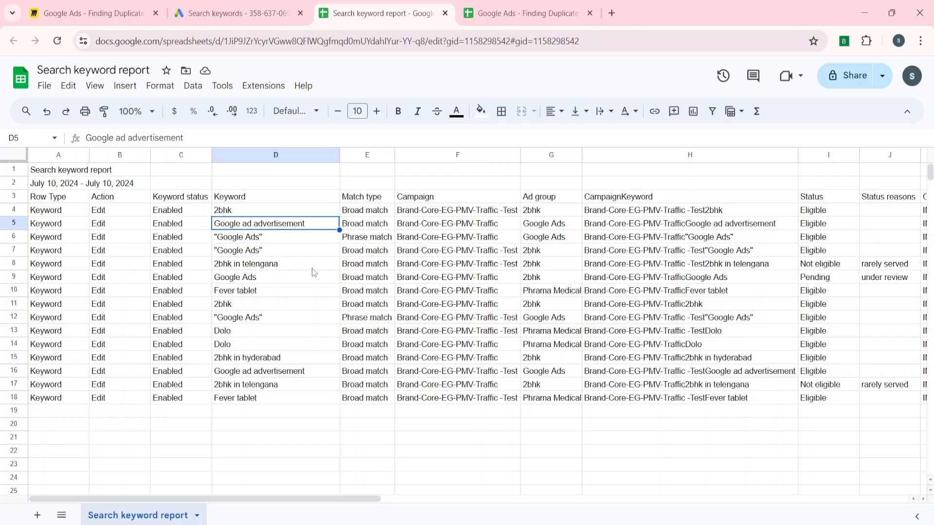
key(Up)
key(ctrl+shift+Down)
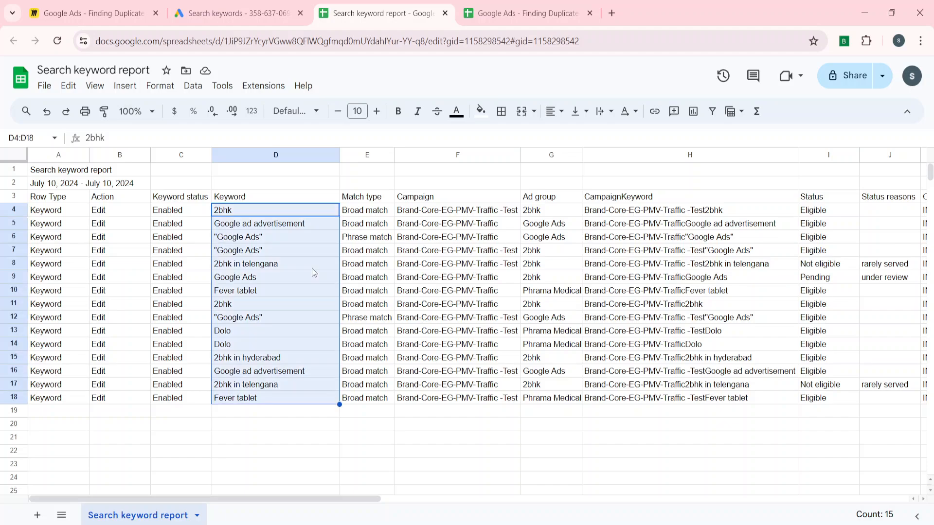
key(ctrl+h)
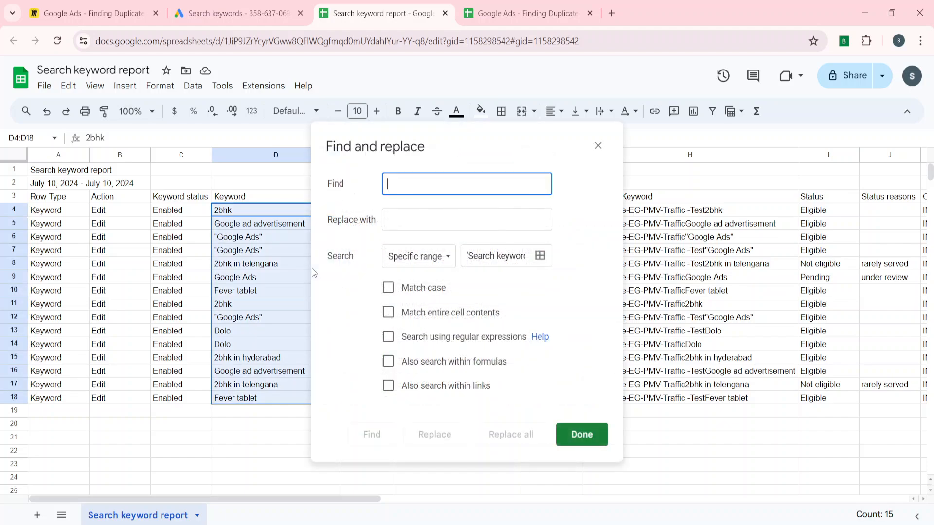
text(")
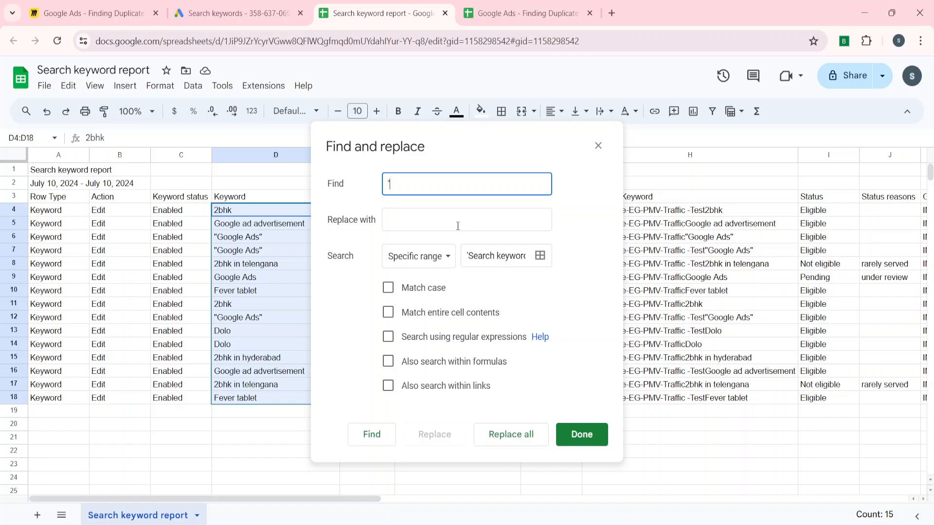
click(525, 439)
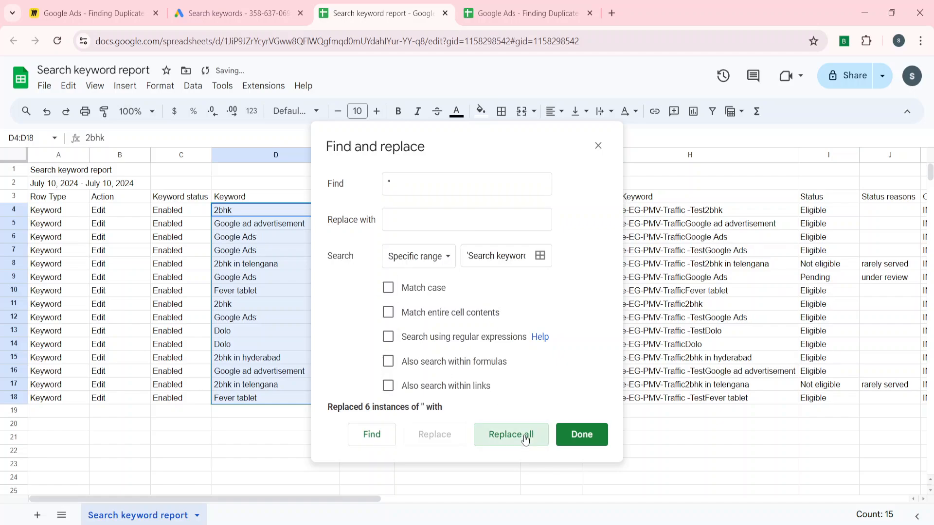
Replace every opening square bracket "[" in the D4:D18 keywords with nothing
click(426, 193)
key(BackSpace)
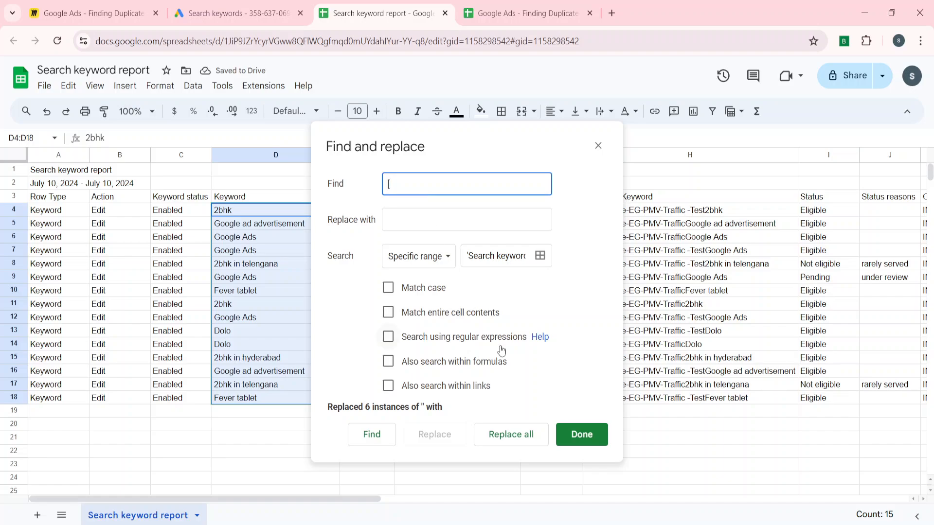
click(515, 434)
click(409, 185)
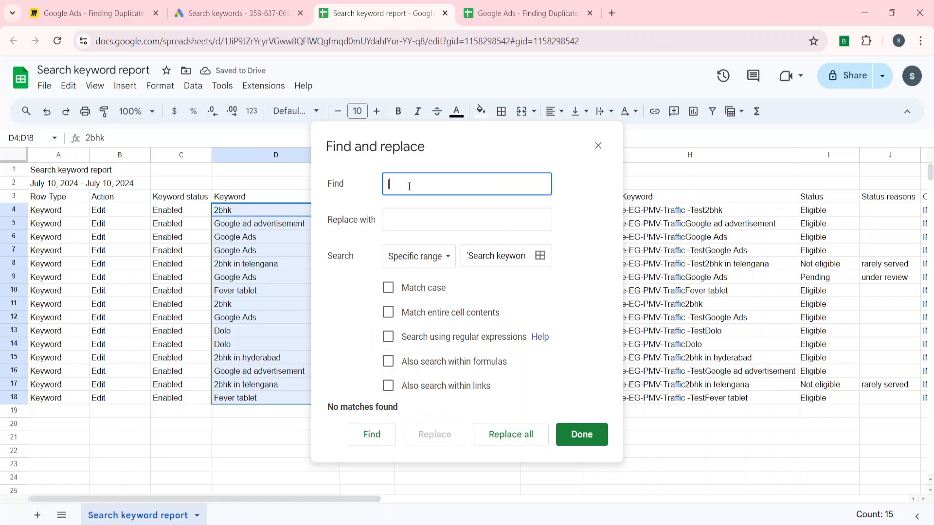
Run the replacement with nothing once more across all keywords in D4:D18 and finish Find and replace
click(522, 439)
click(581, 434)
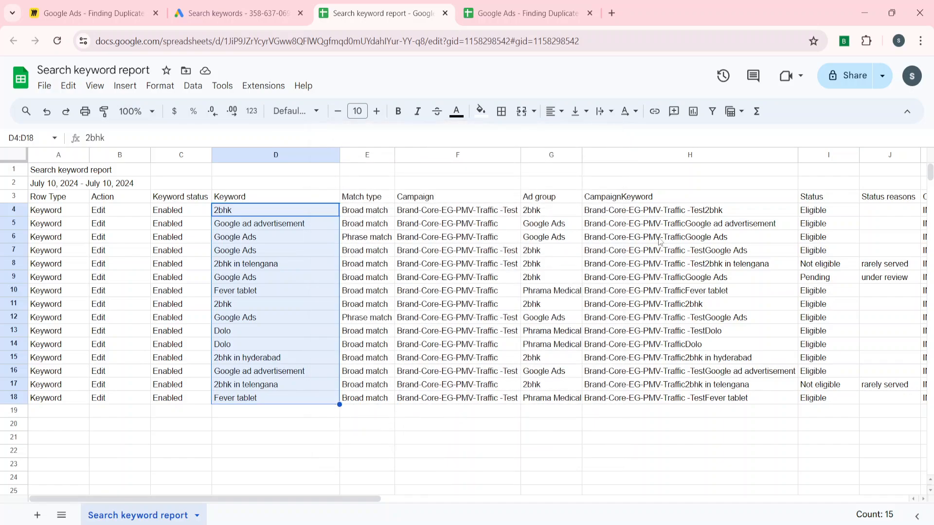
Start a conditional formatting rule on the whole CampaignKeyword column H, with "Custom formula is" as its condition
click(660, 241)
key(Up)
key(Up)
key(ctrl+shift+Down)
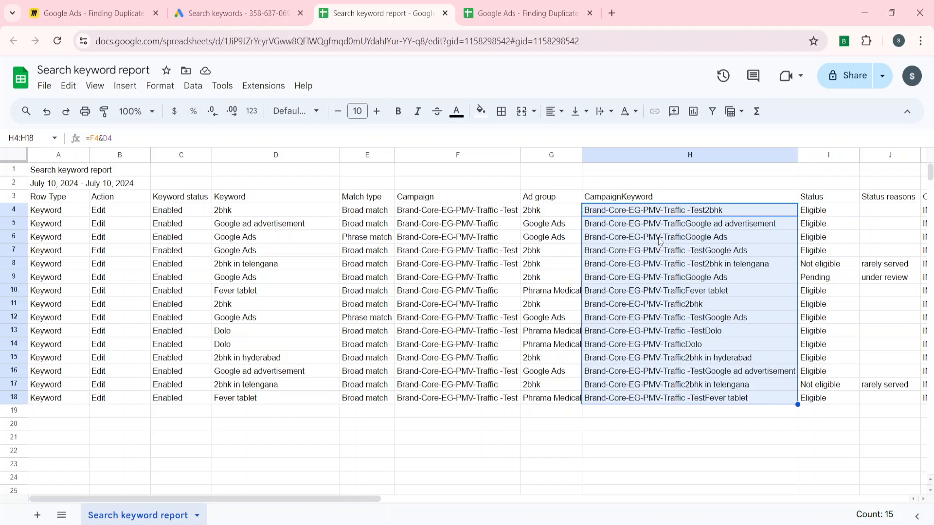
click(668, 156)
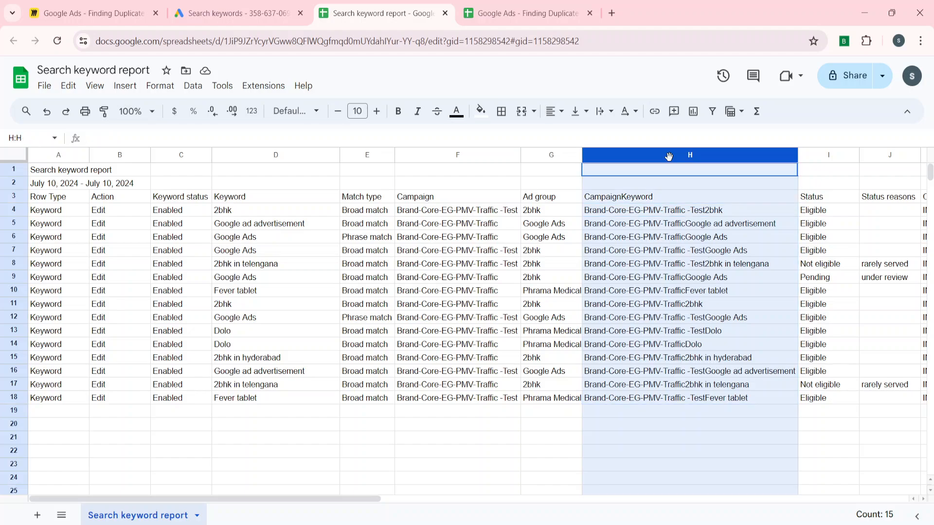
click(161, 86)
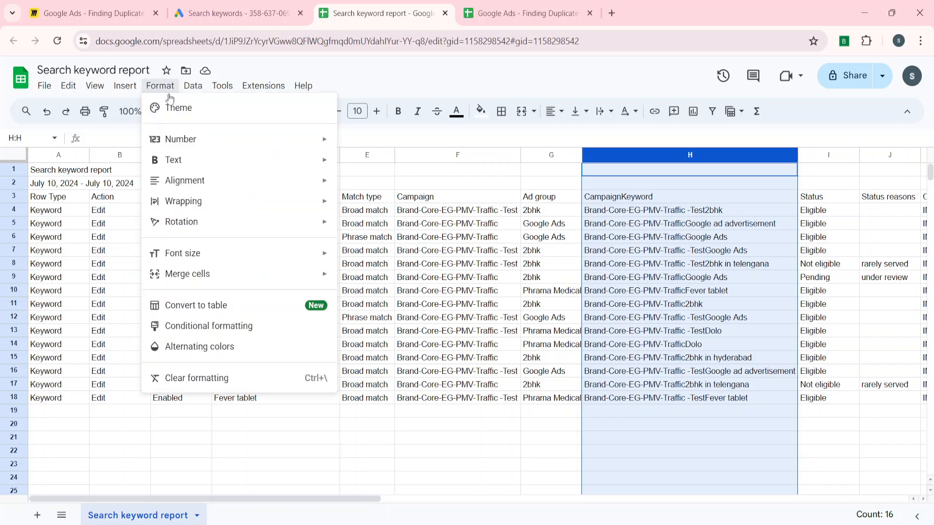
click(204, 325)
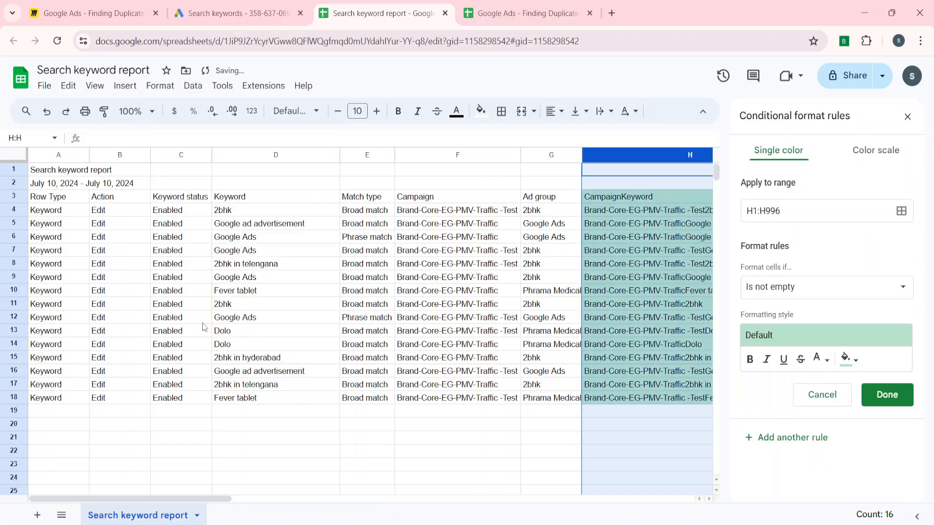
click(821, 295)
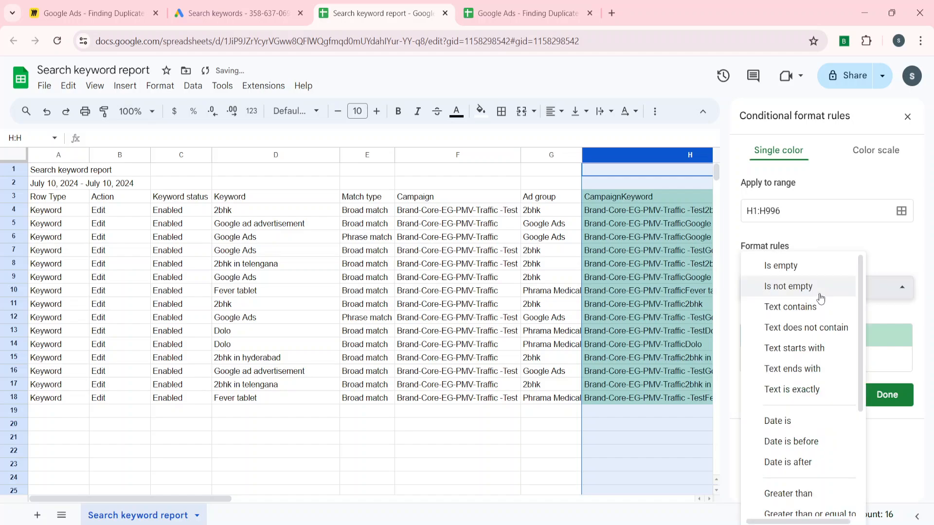
scroll(824, 414, down, 3)
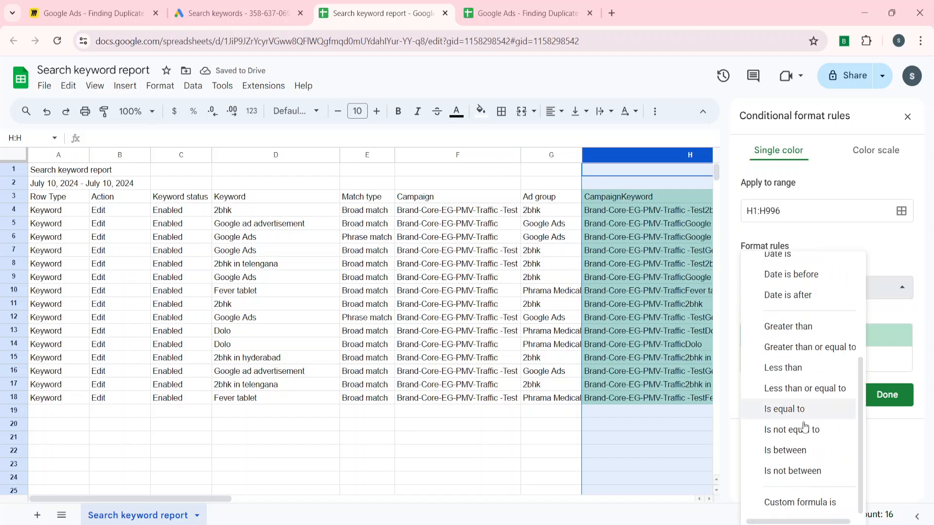
click(804, 505)
Enter =COUNTIF(H:H,H1)>1 as the rule's custom formula
click(758, 317)
text(=)
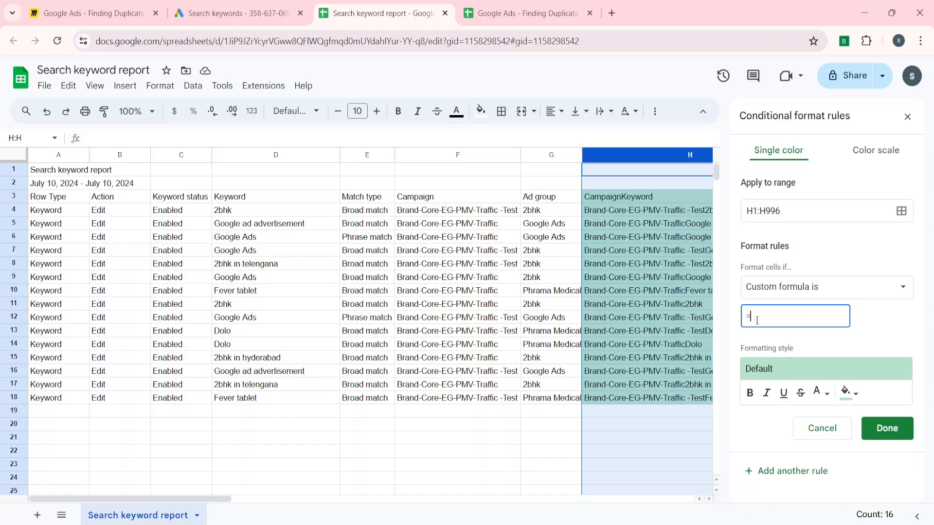
text(COUNT)
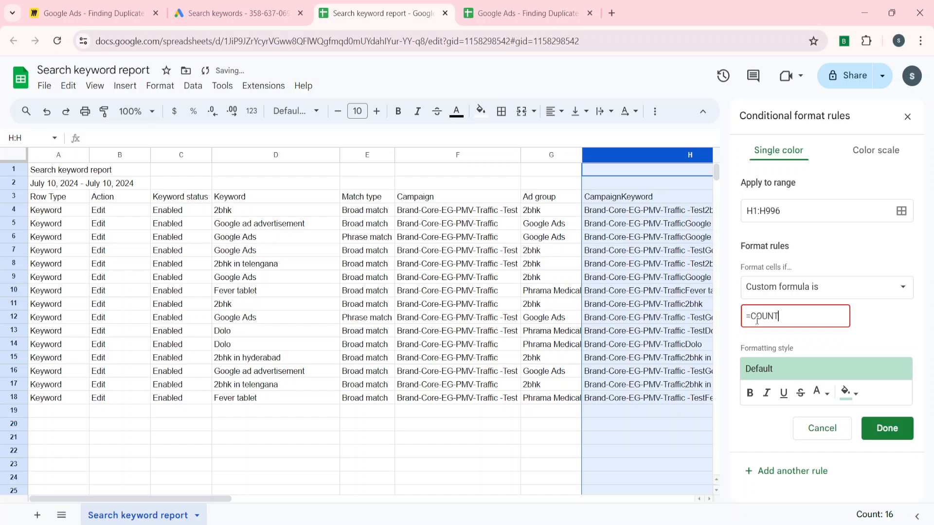
text(IF(H:H,h1))
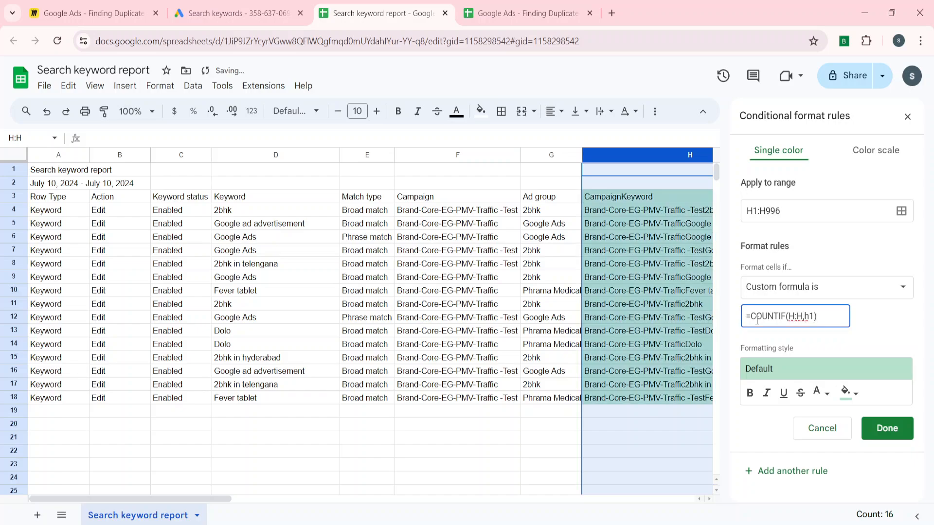
key(Left)
key(Left)
key(BackSpace)
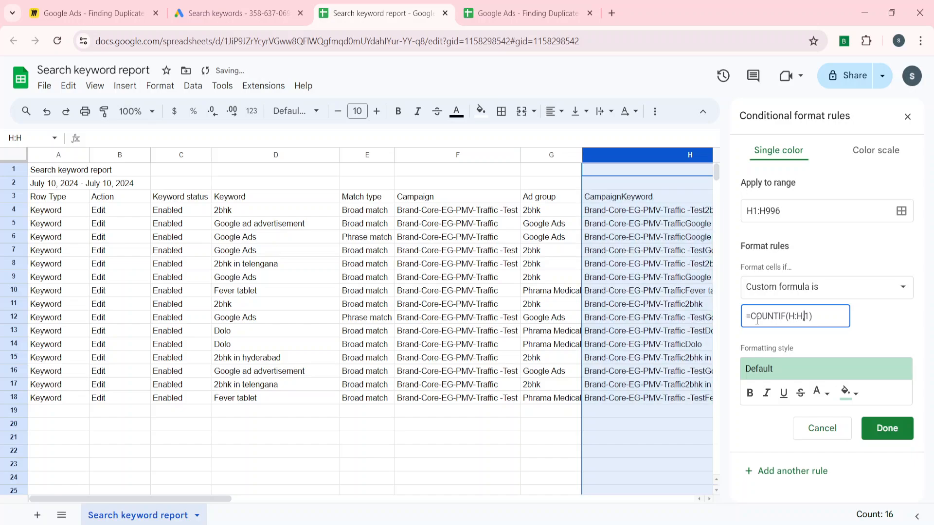
text(H)
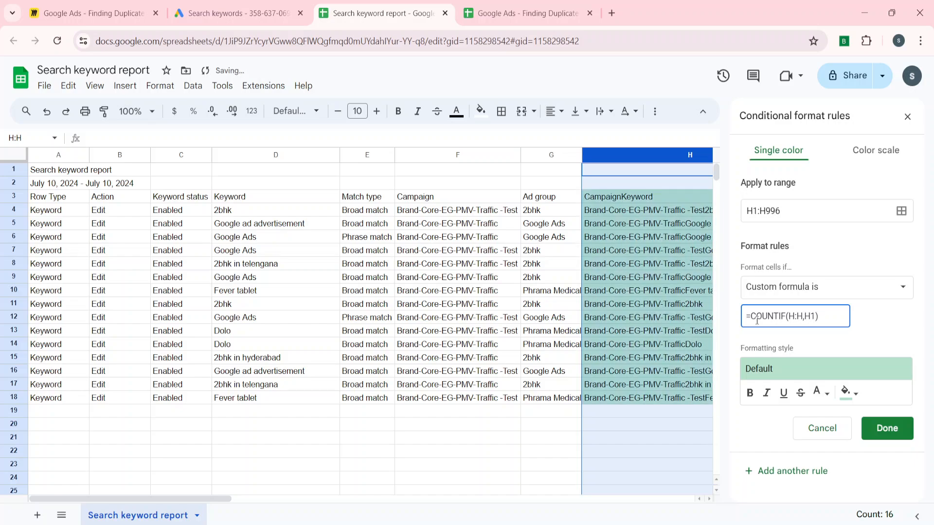
key(End)
text(>1)
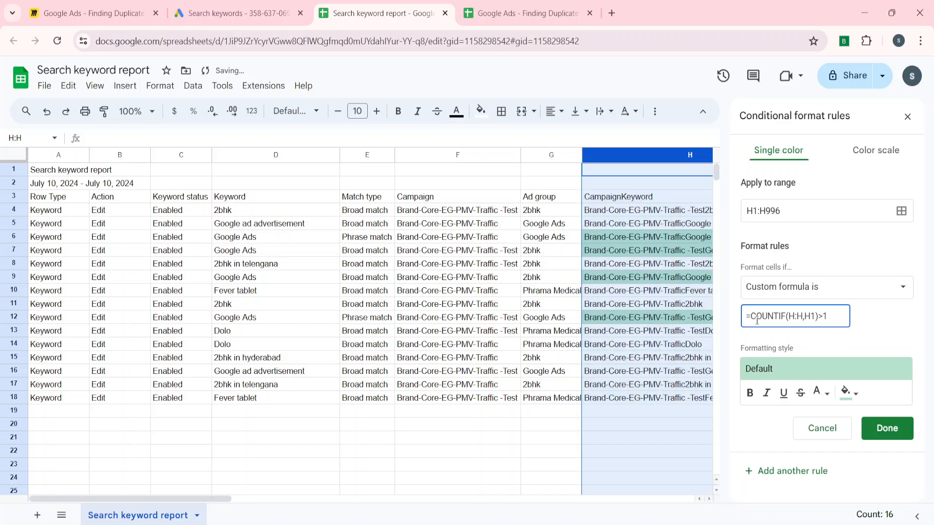
Give the duplicate rule an orange fill, save it and close the conditional formatting rules
click(851, 398)
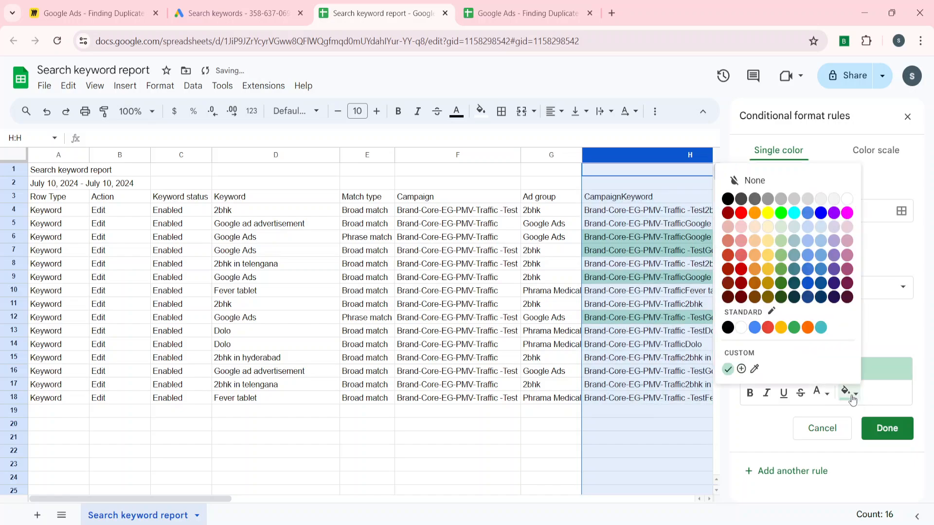
click(807, 327)
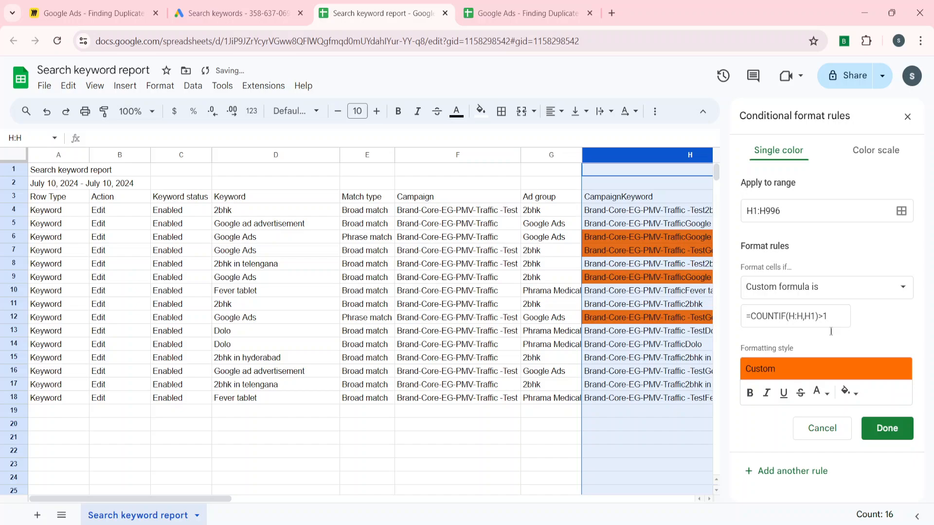
click(886, 424)
click(906, 118)
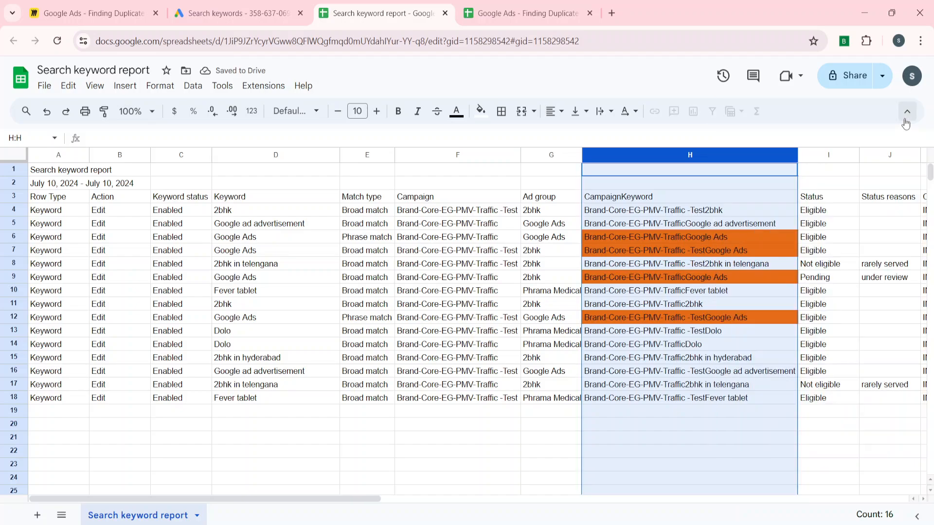
click(659, 238)
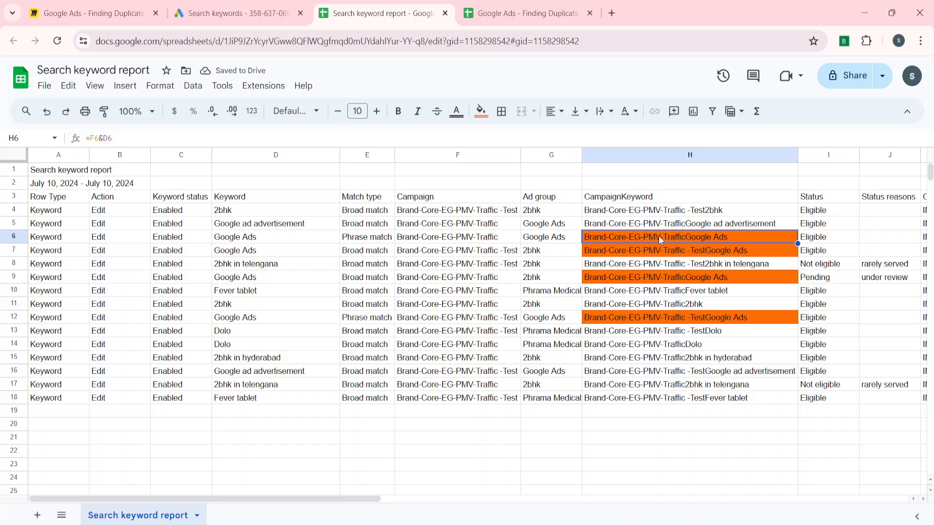
drag(658, 237, 658, 265)
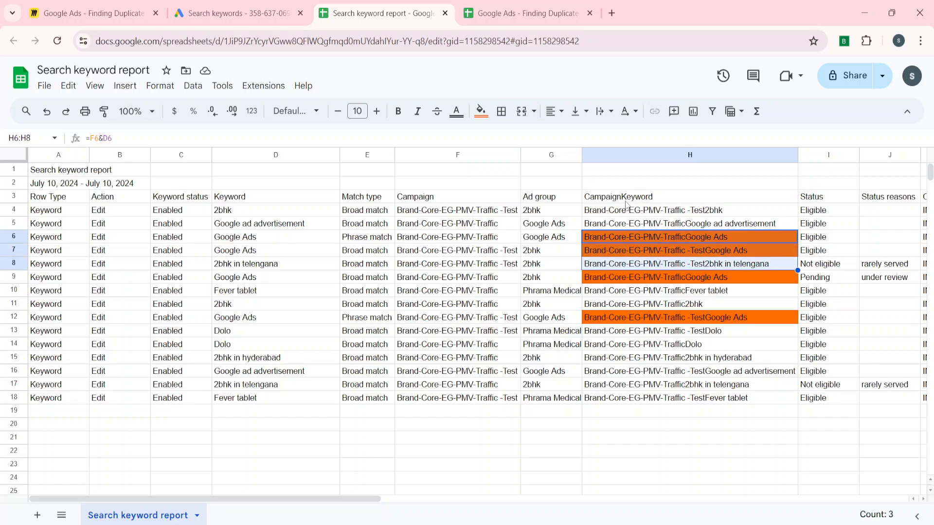
drag(627, 205, 630, 403)
Add a filter to the header row 3 of the keyword report
click(392, 322)
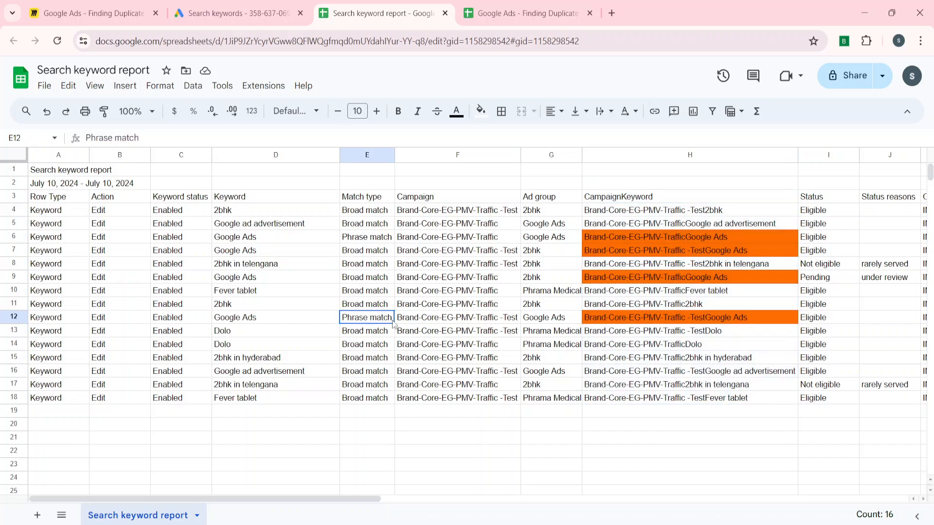
key(ctrl+Up)
key(shift+space)
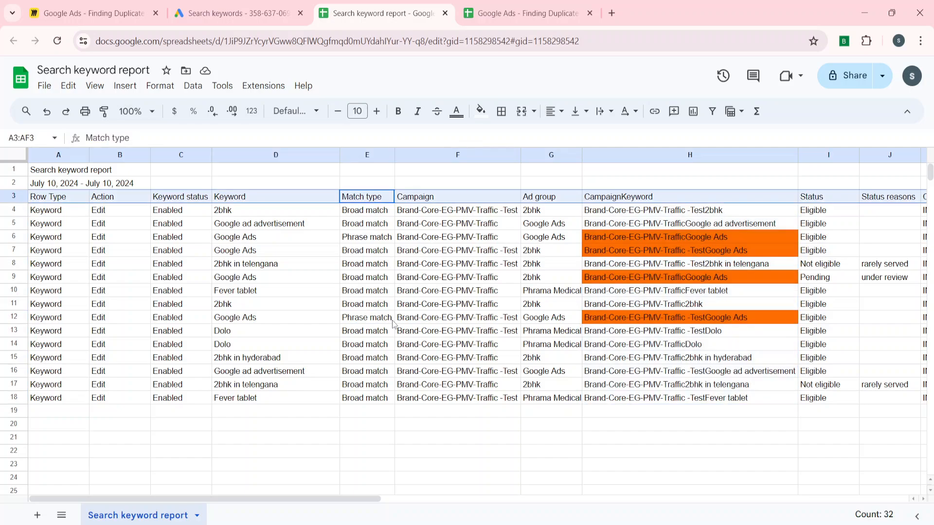
click(711, 111)
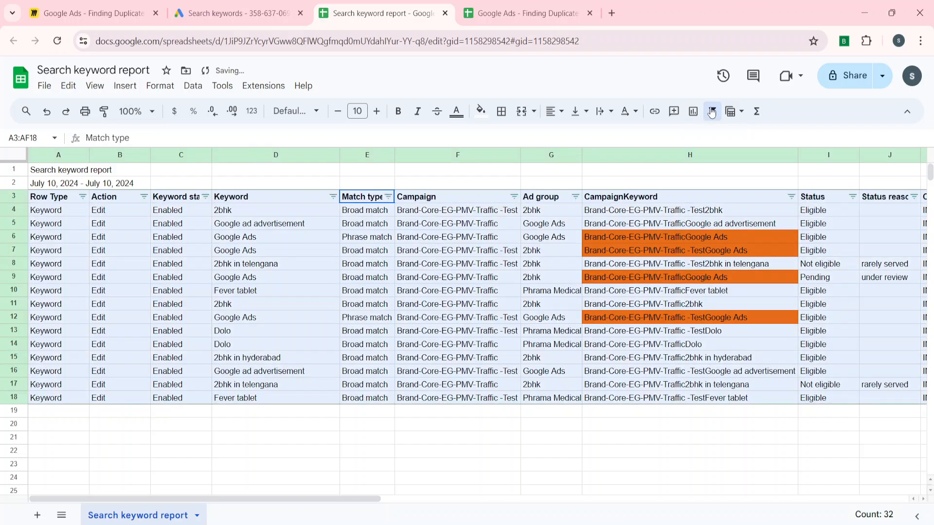
Sort the report on the CampaignKeyword column by the orange fill color #FF6D01
click(725, 205)
click(790, 196)
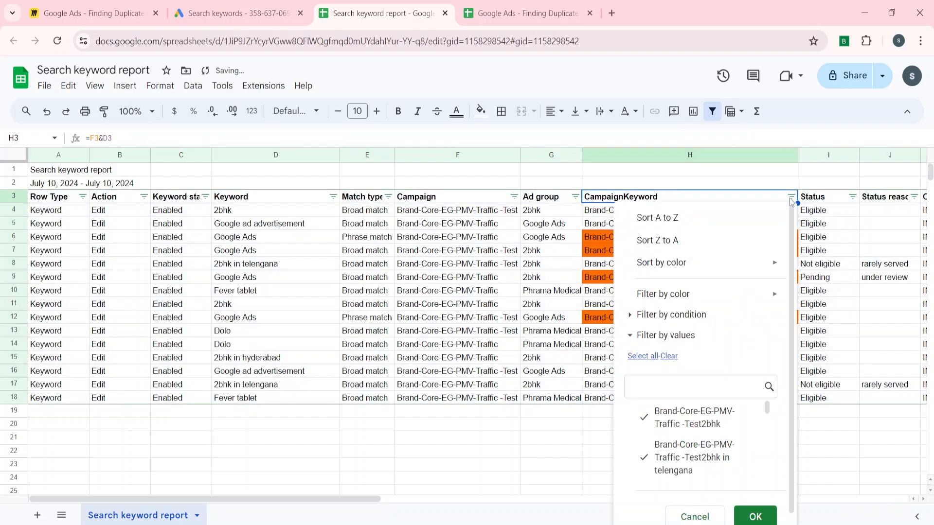
mouse_move(698, 267)
mouse_move(826, 268)
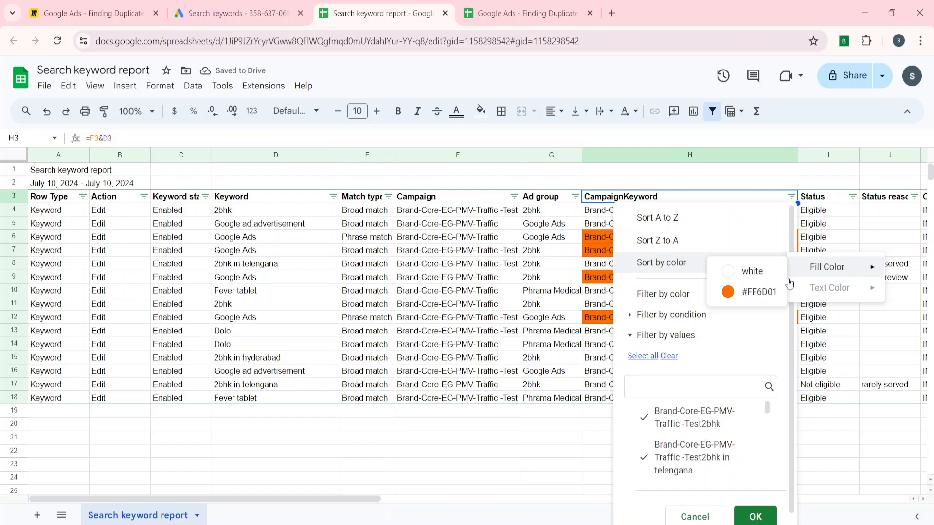
click(751, 290)
Compare the ad groups, statuses and performance columns of the orange duplicate rows to judge which keywords to keep
click(473, 269)
key(Up)
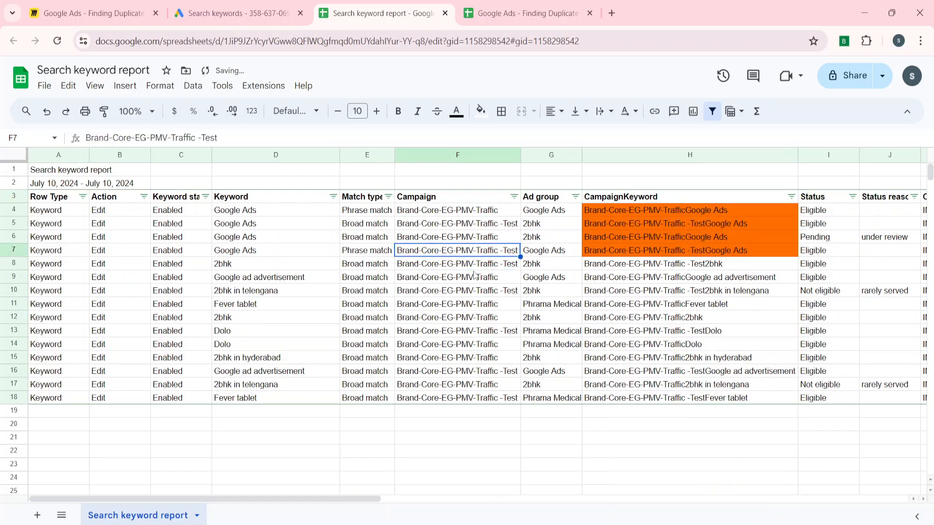
key(Right)
key(Right)
key(Left)
key(Up)
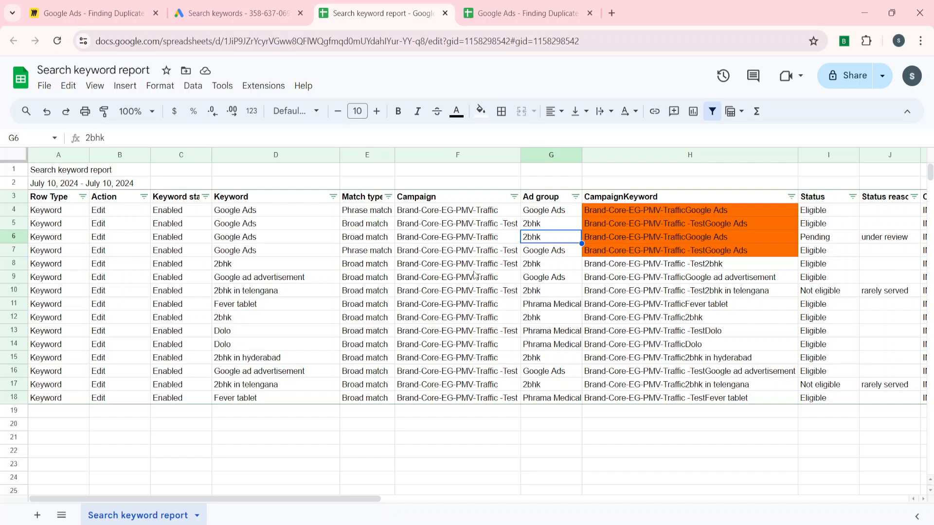
scroll(474, 274, right, 3)
scroll(474, 274, right, 3)
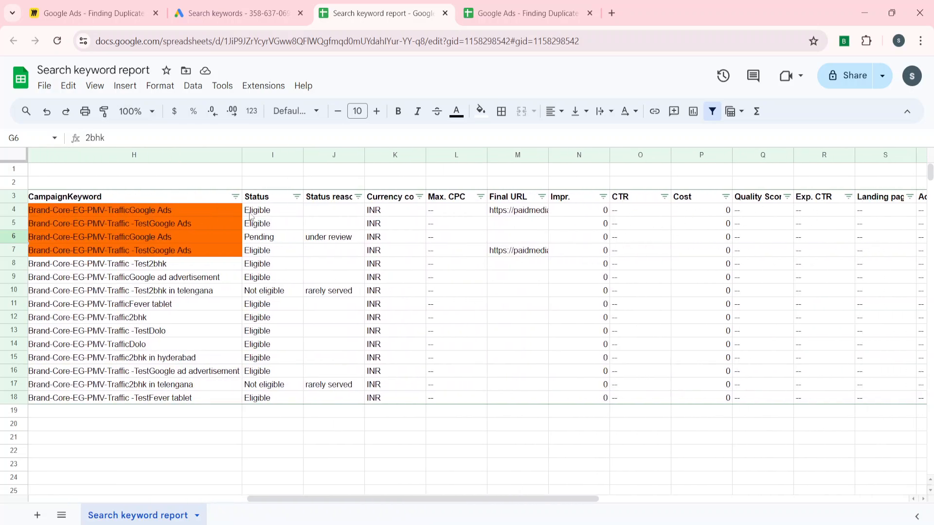
scroll(251, 217, left, 2)
click(136, 212)
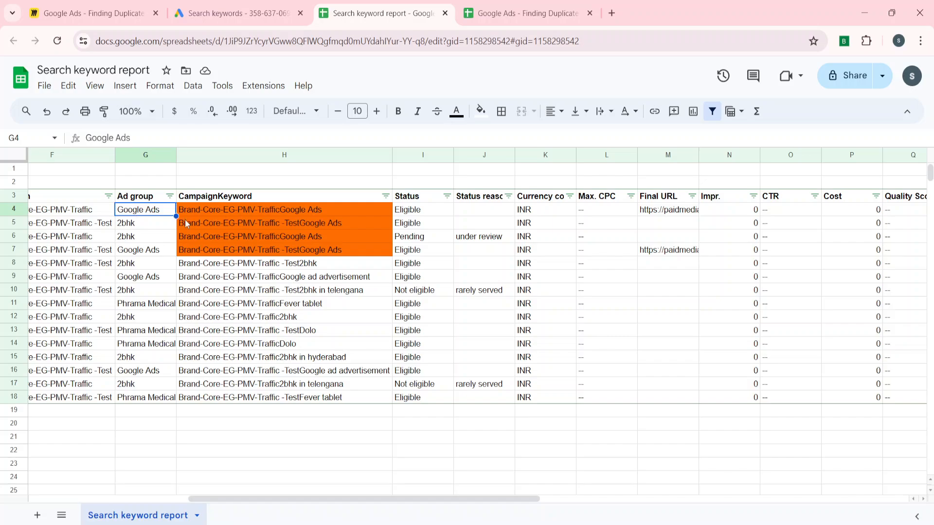
scroll(607, 223, right, 2)
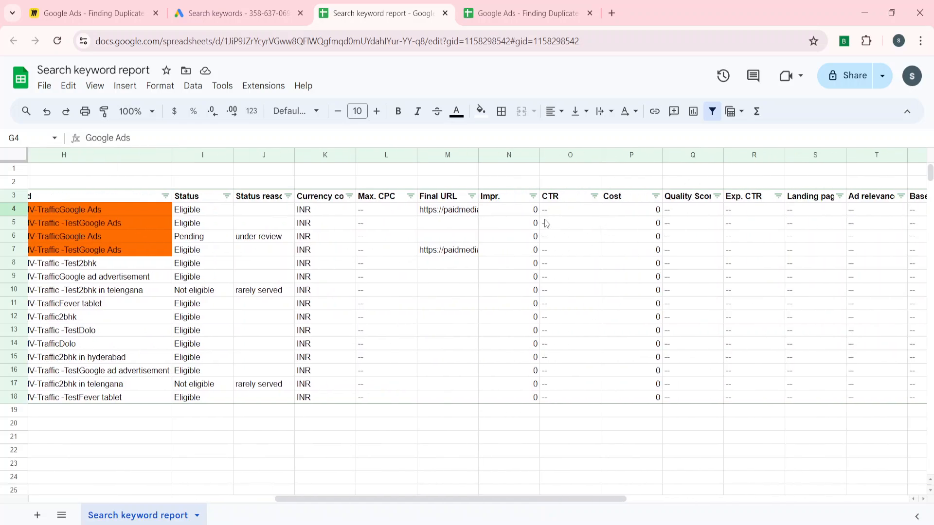
scroll(544, 219, left, 3)
scroll(544, 219, left, 1)
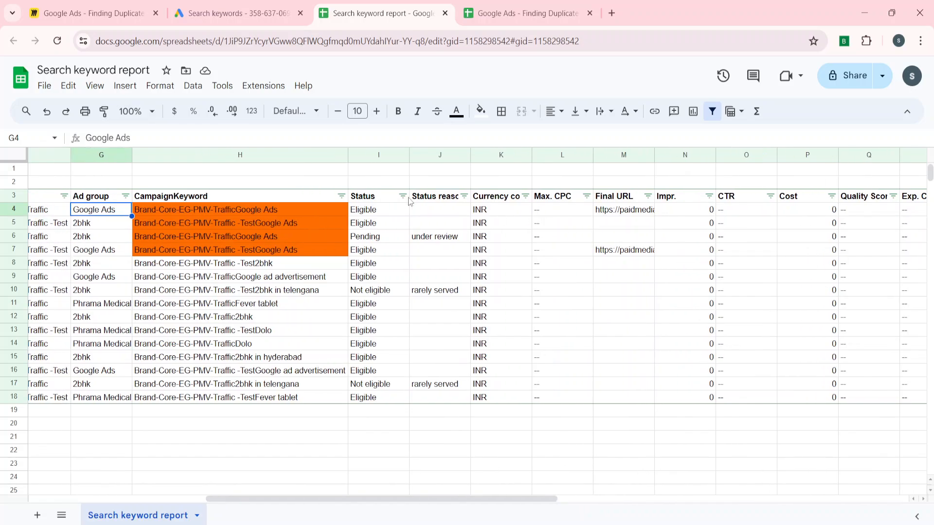
click(115, 251)
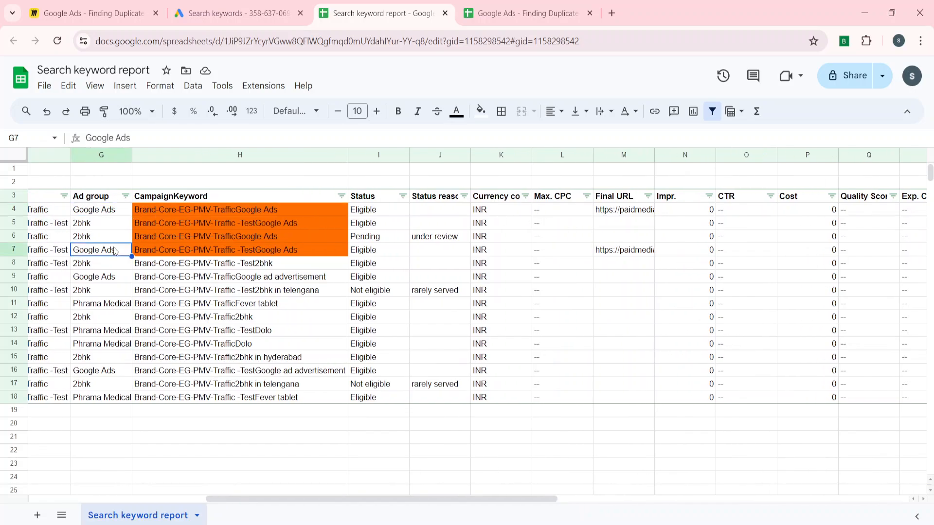
click(339, 266)
scroll(339, 269, left, 5)
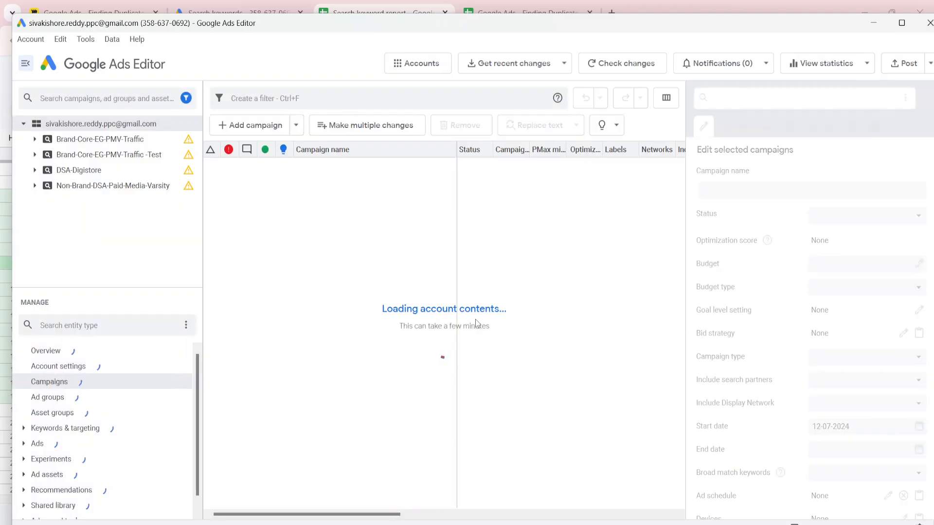
Switch to Google Ads Editor in a maximized window and open the tool for finding duplicate keywords
click(901, 24)
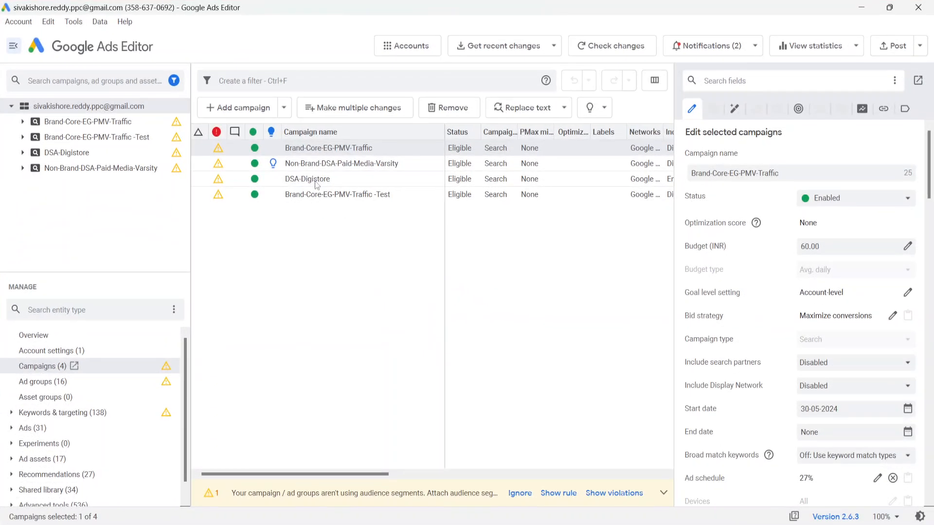
click(72, 23)
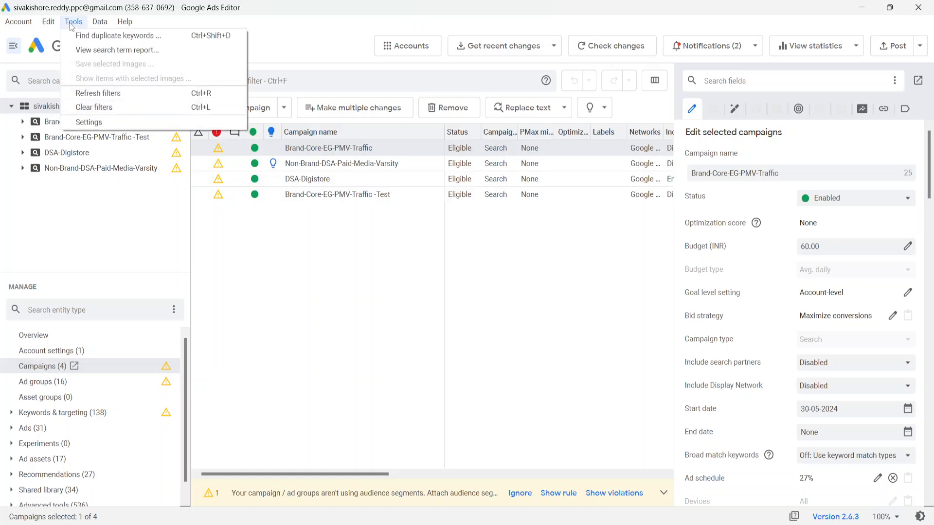
click(90, 39)
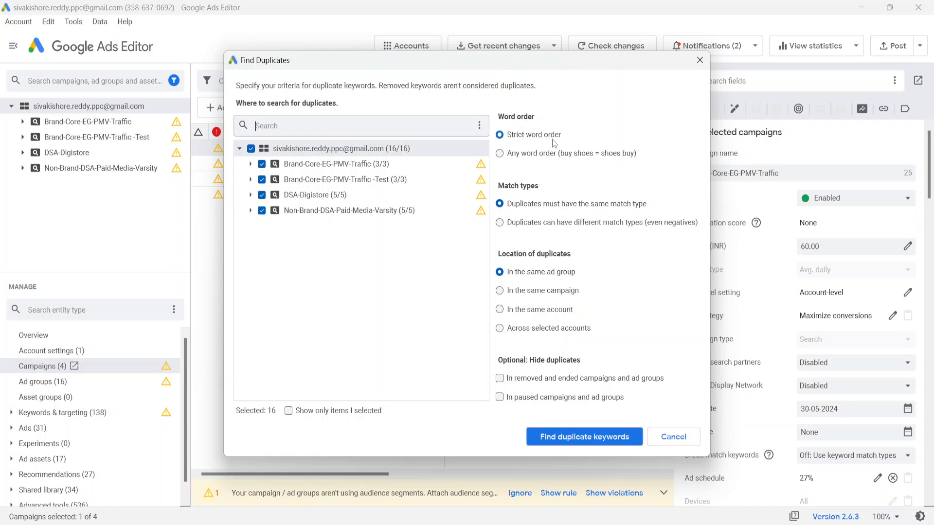
Set the duplicate search criteria to strict word order, the same match type and location in the same campaign
click(537, 159)
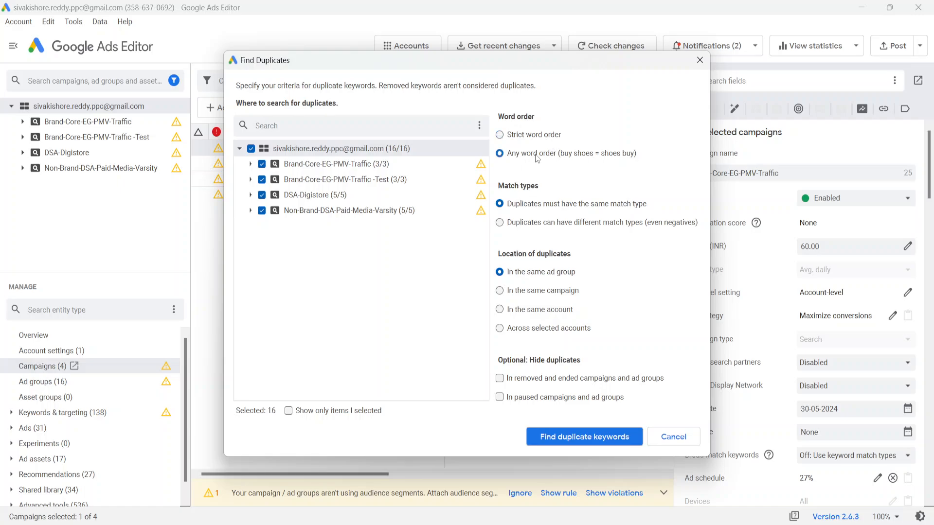
click(527, 138)
click(612, 224)
click(521, 208)
click(545, 293)
click(541, 314)
click(540, 293)
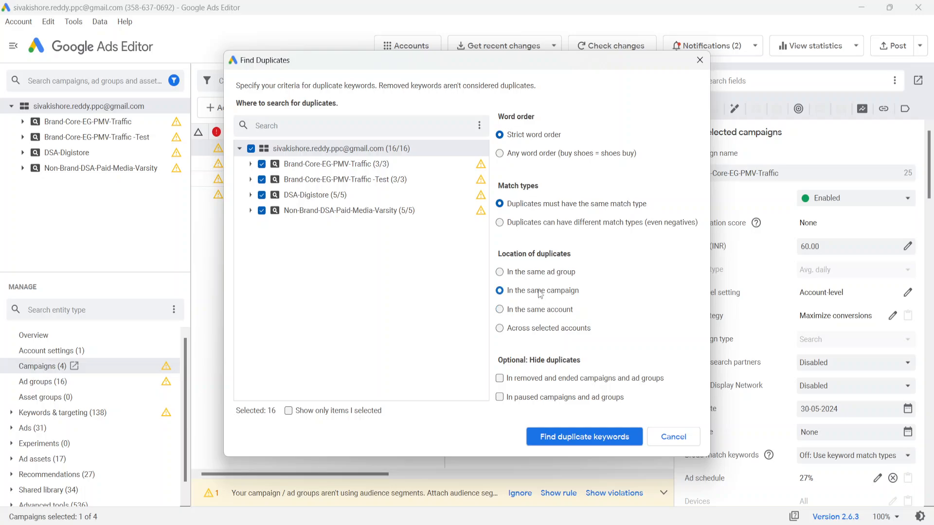